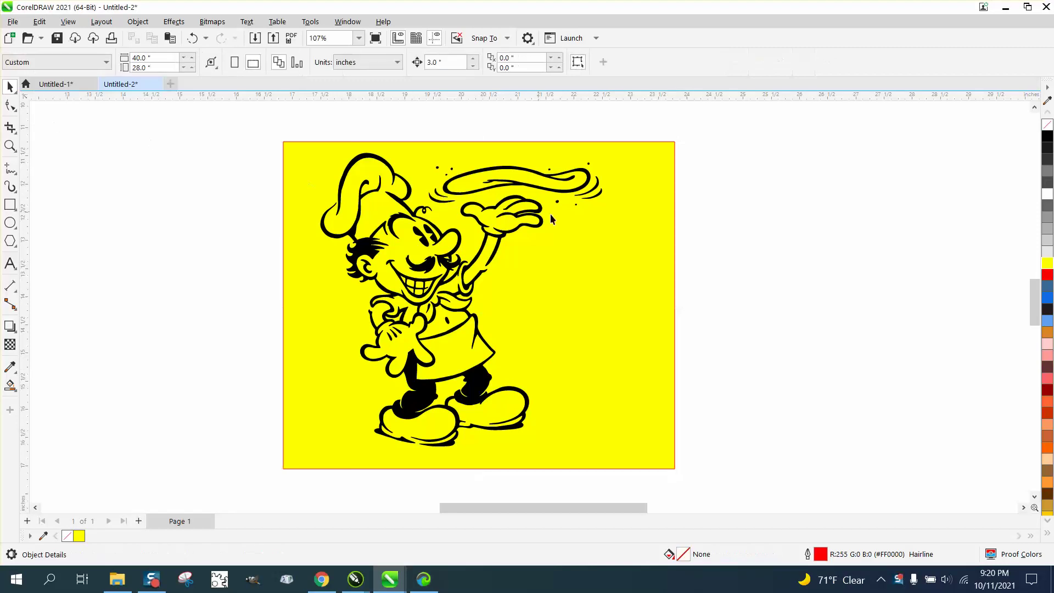
- Delete the yellow backing rectangle and zoom out from 107% to 93%
click(593, 241)
key(Delete)
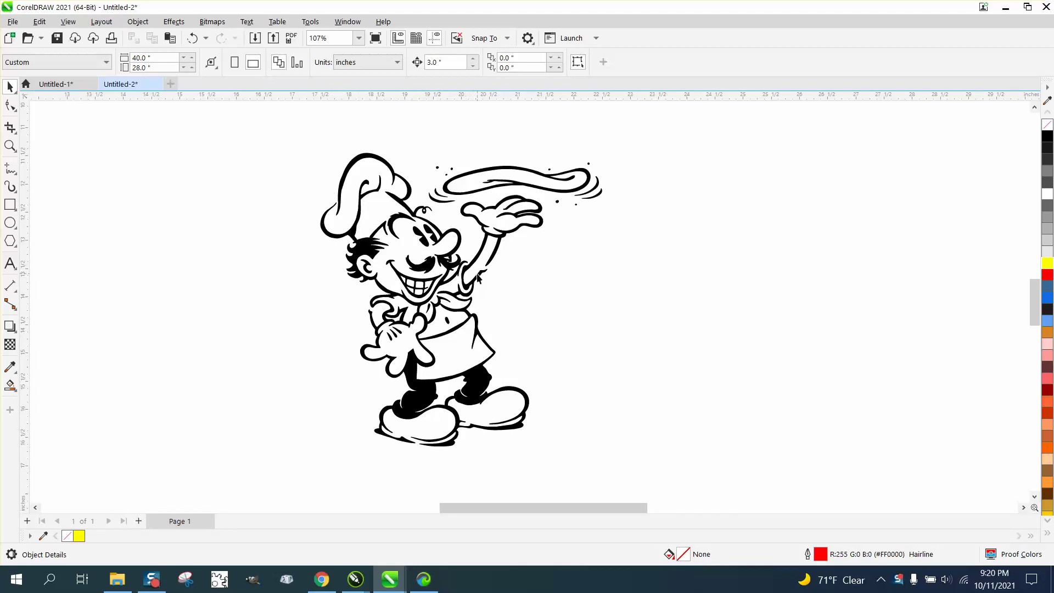
scroll(480, 276, down, 1)
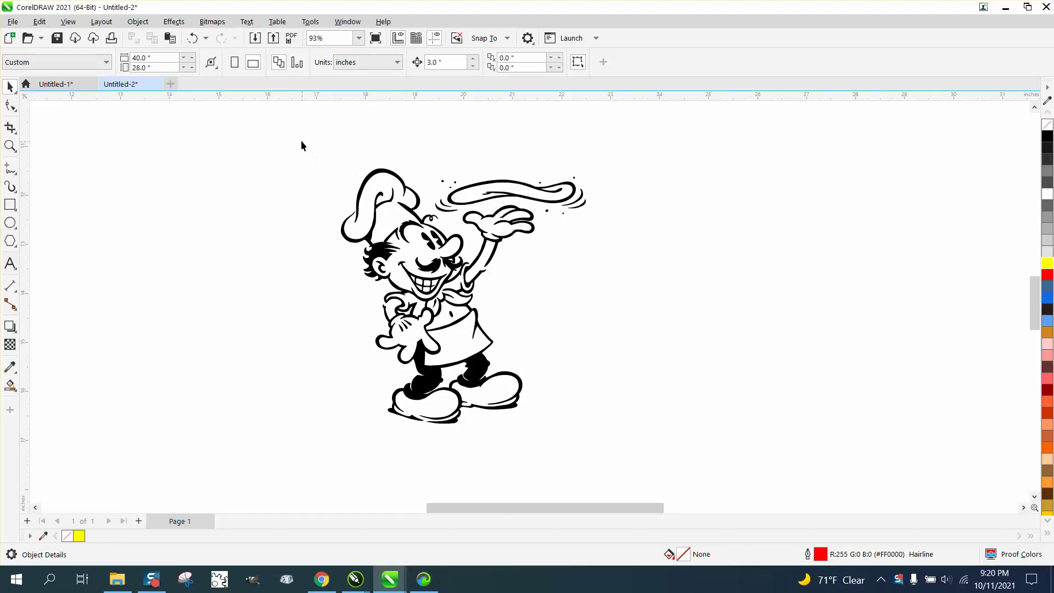
- Duplicate the whole chef drawing and nudge the copy right to X 29.0
mouse_move(300, 136)
mouse_down()
mouse_move(377, 305)
mouse_move(677, 468)
mouse_up()
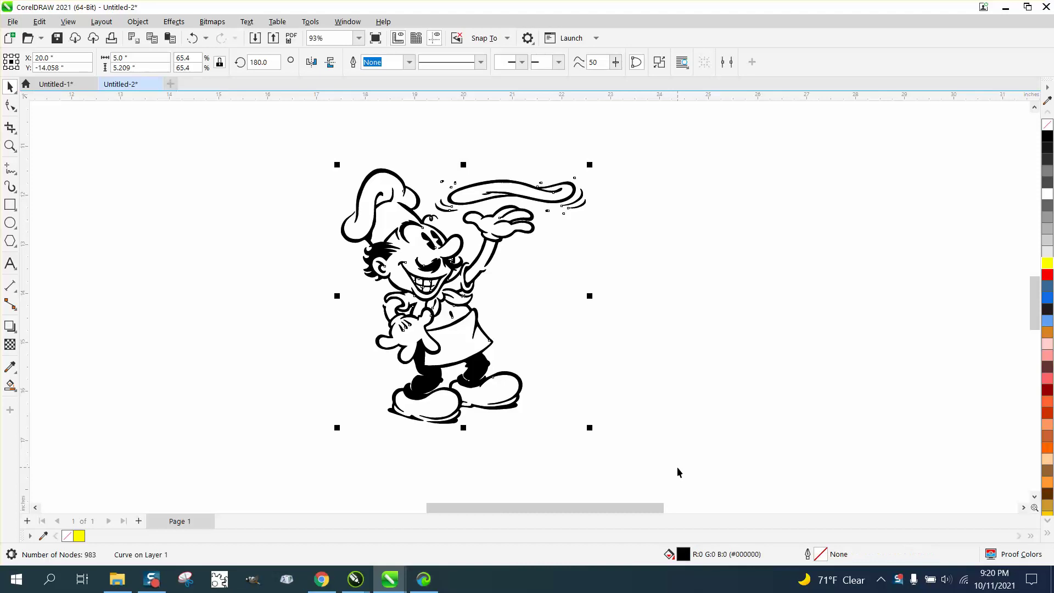
key(KP_Add)
key(shift+Right)
key(shift+Right)
key(shift+Right)
key(shift+Right)
key(shift+Right)
key(shift+Right)
key(shift+Right)
key(shift+Right)
key(shift+Right)
key(shift+Right)
key(shift+Right)
key(shift+Right)
key(shift+Right)
key(shift+Right)
key(shift+Right)
key(shift+Right)
key(shift+Right)
key(shift+Right)
key(shift+Right)
key(shift+Right)
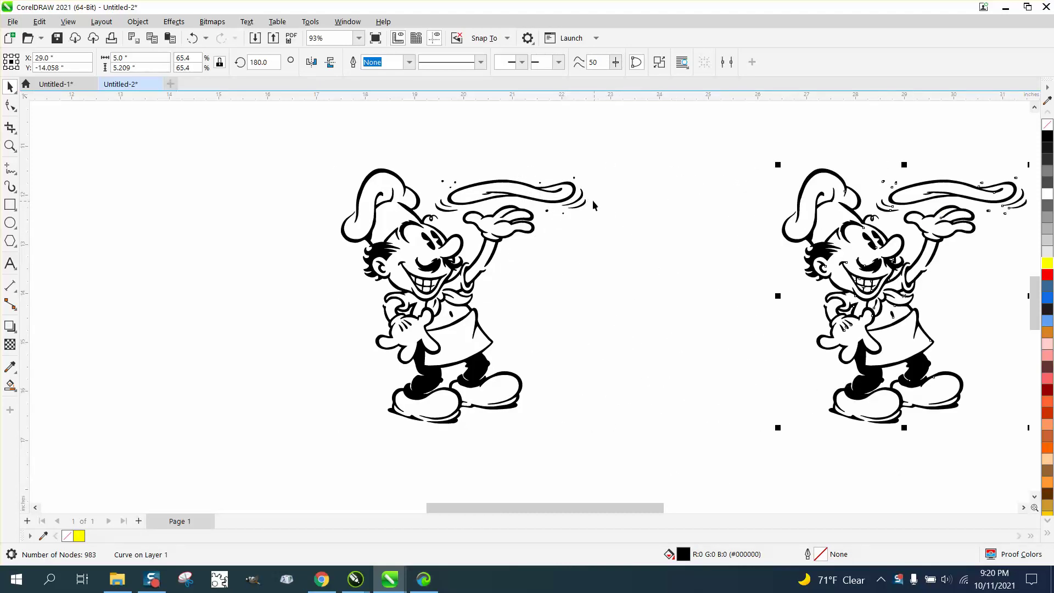
- Try Object > Break Curve Apart on the chef, then undo it and deselect
drag(320, 155, 711, 444)
click(137, 21)
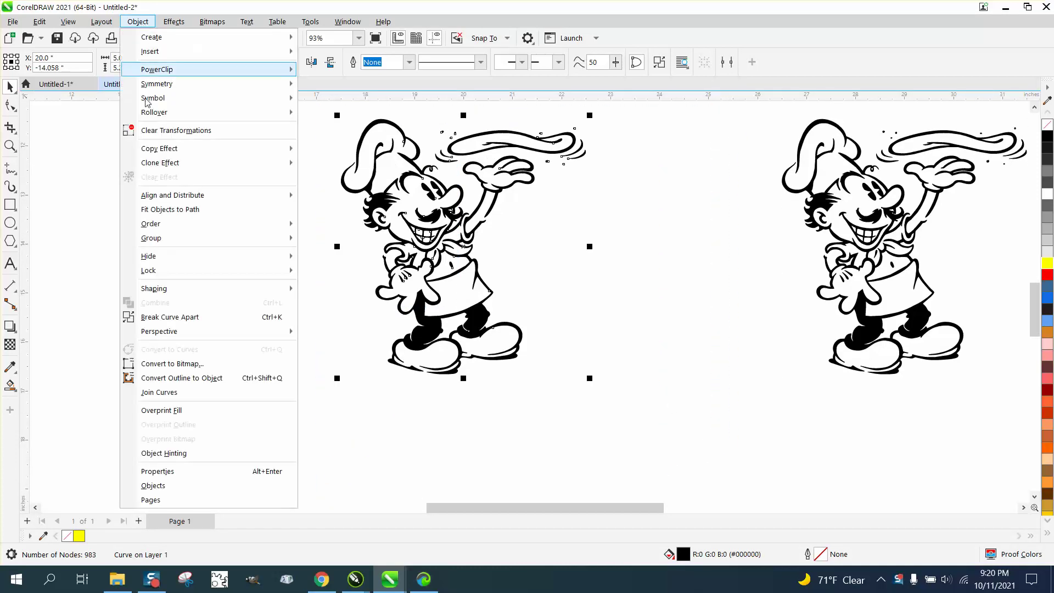
click(175, 317)
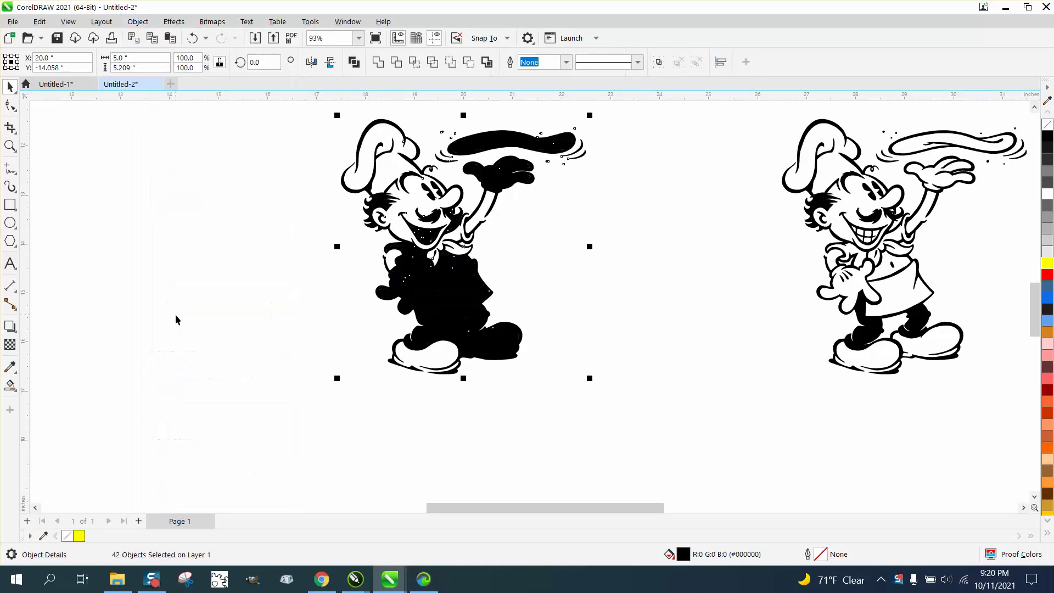
click(192, 38)
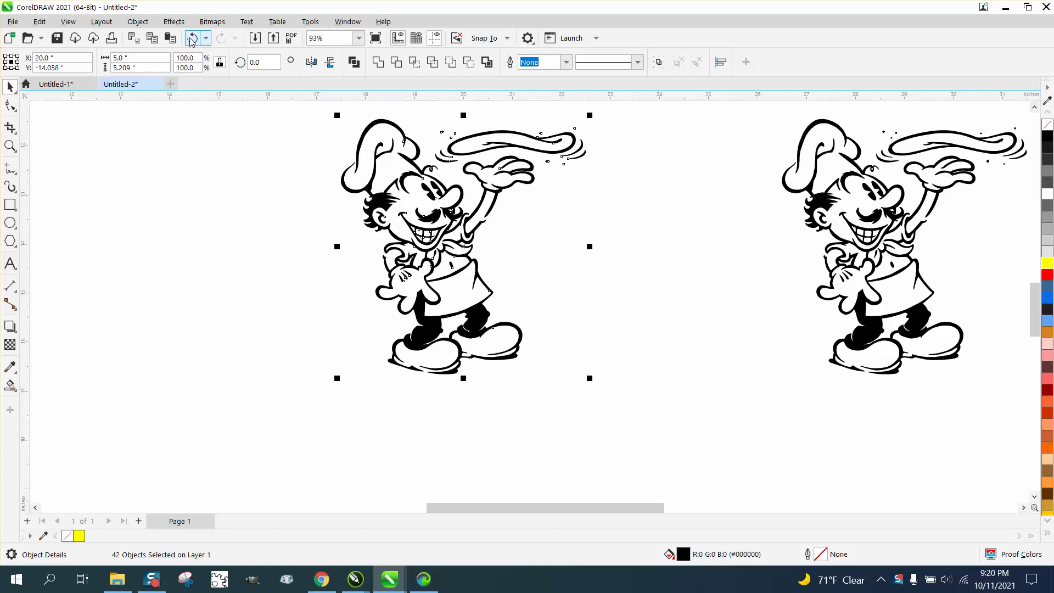
click(139, 23)
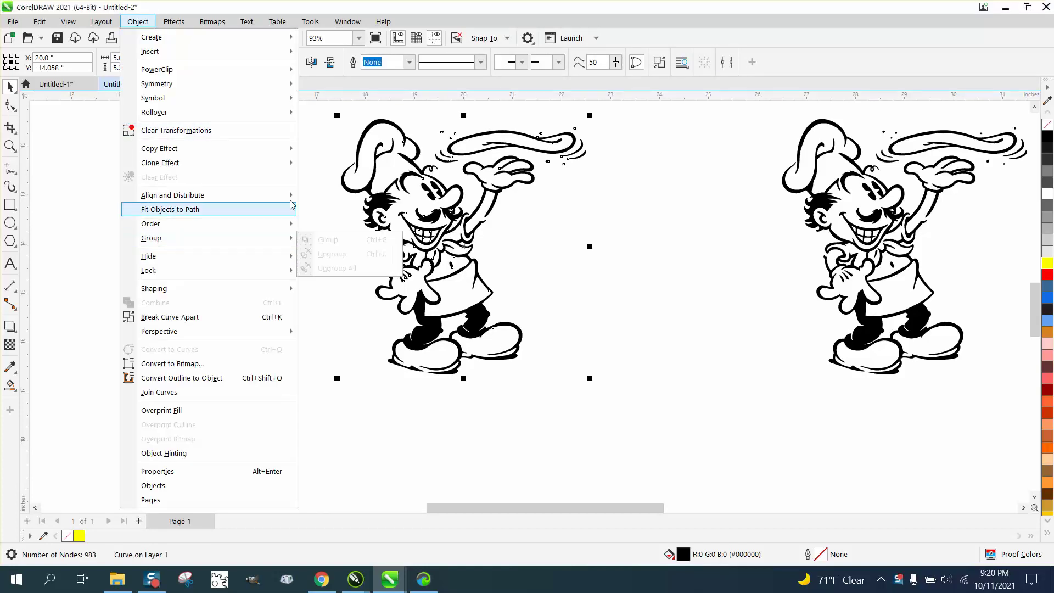
key(Escape)
key(Escape)
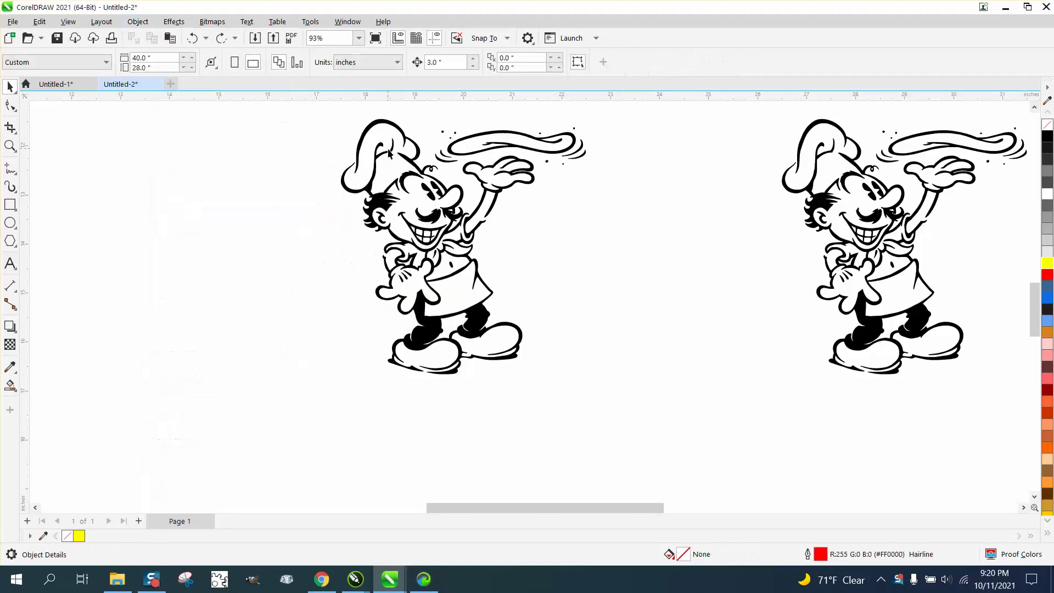
- Move the original chef slightly, then duplicate it 3 inches left twice
click(389, 154)
mouse_move(390, 155)
mouse_down()
mouse_move(294, 172)
mouse_move(382, 173)
mouse_up()
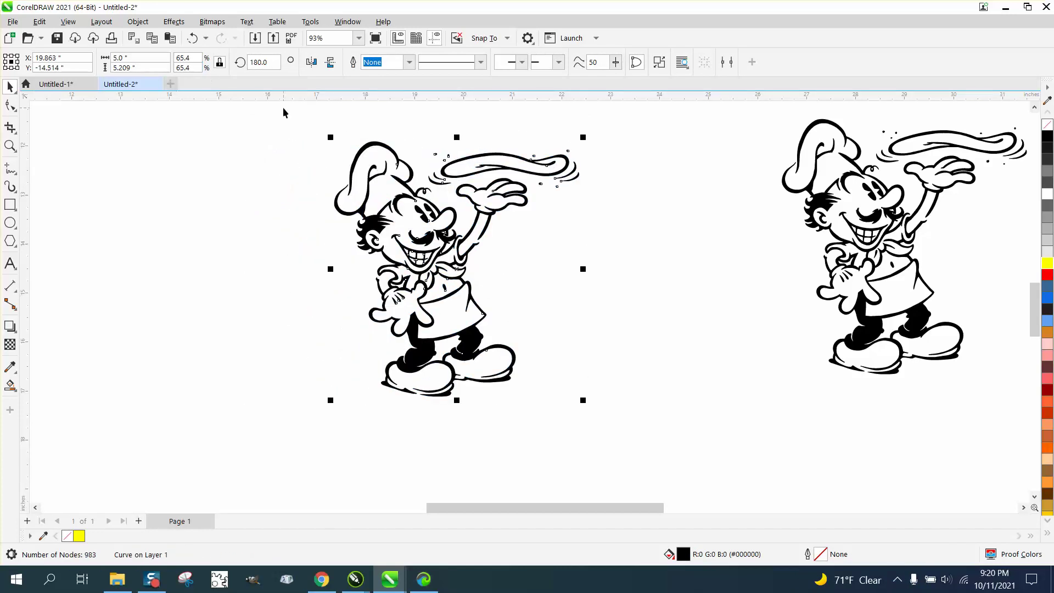
drag(308, 127, 676, 447)
key(ctrl+d)
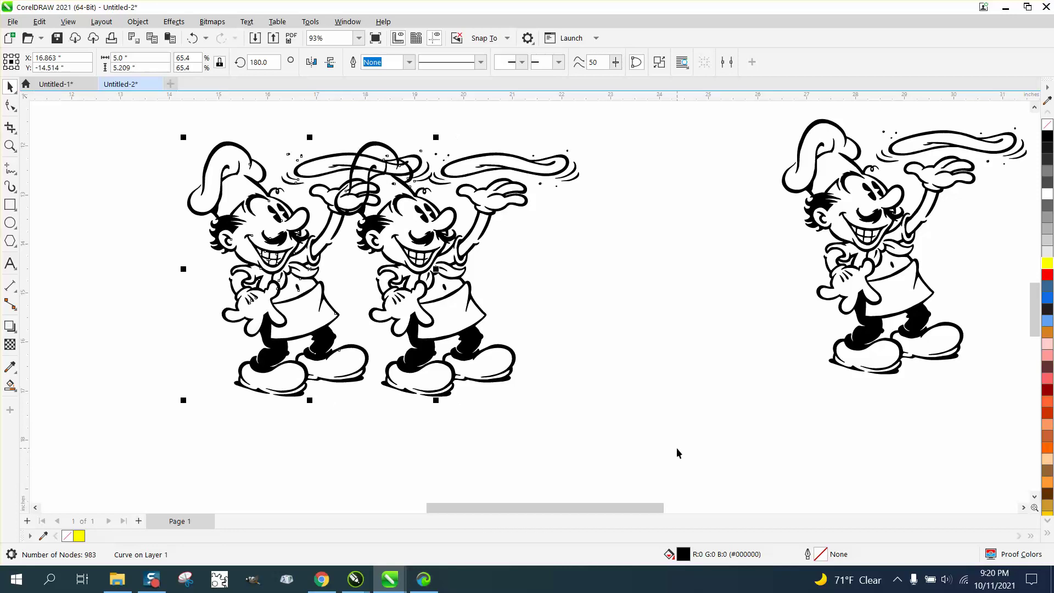
key(Left)
- Break the middle chef apart into separate pieces with Break Curve Apart
click(371, 169)
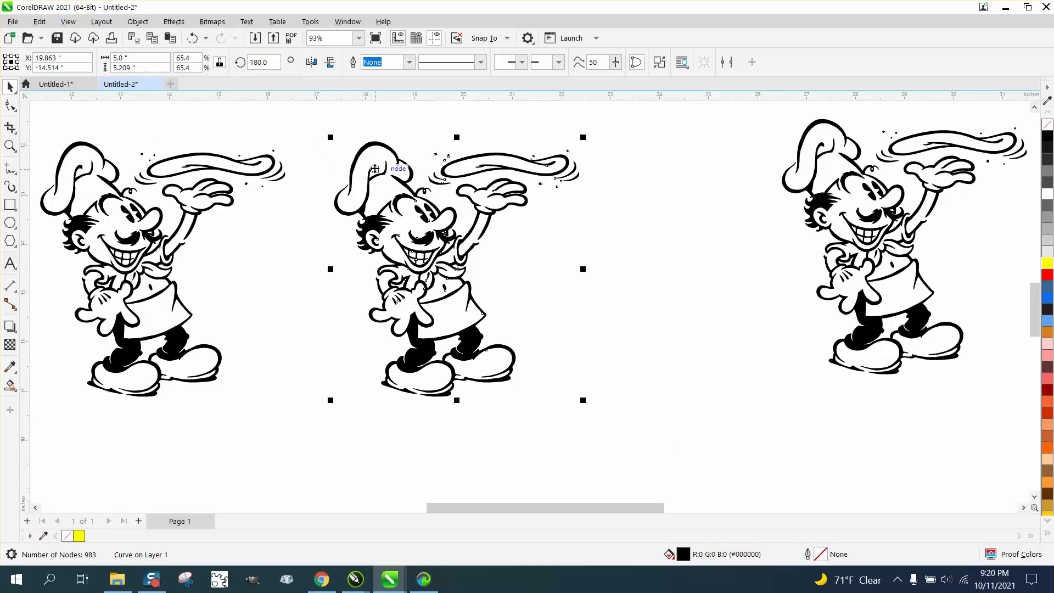
click(138, 22)
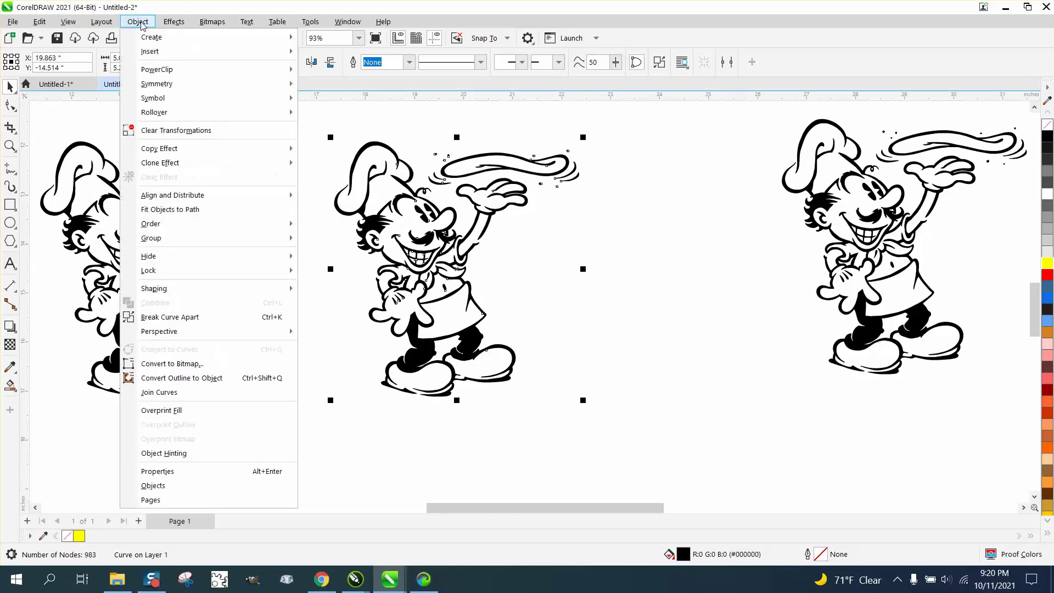
click(196, 318)
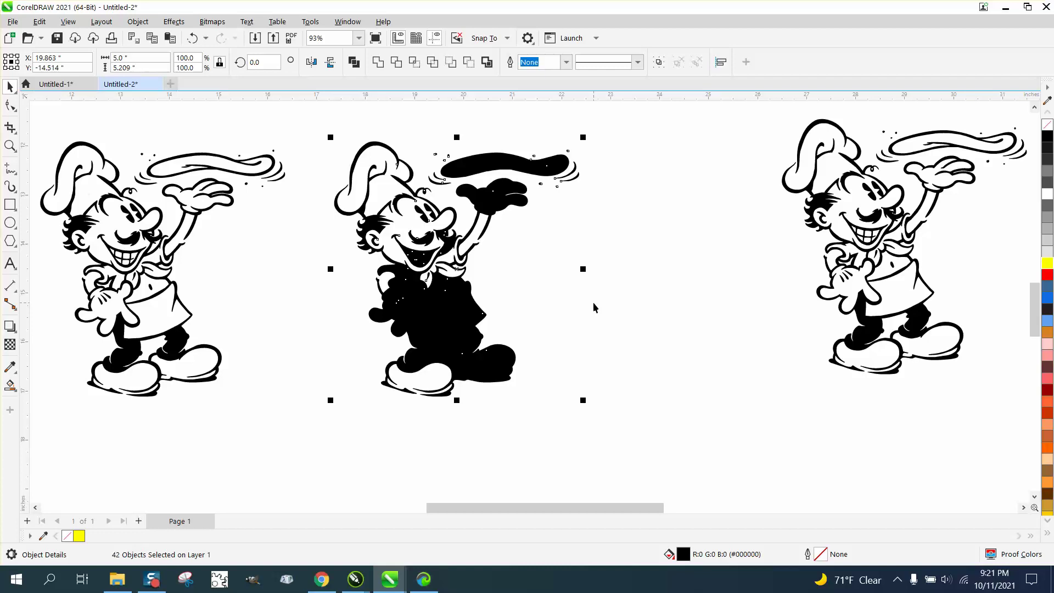
key(Right)
key(ctrl+z)
- Create a boundary outline of the middle chef and move it 6 inches right
click(487, 62)
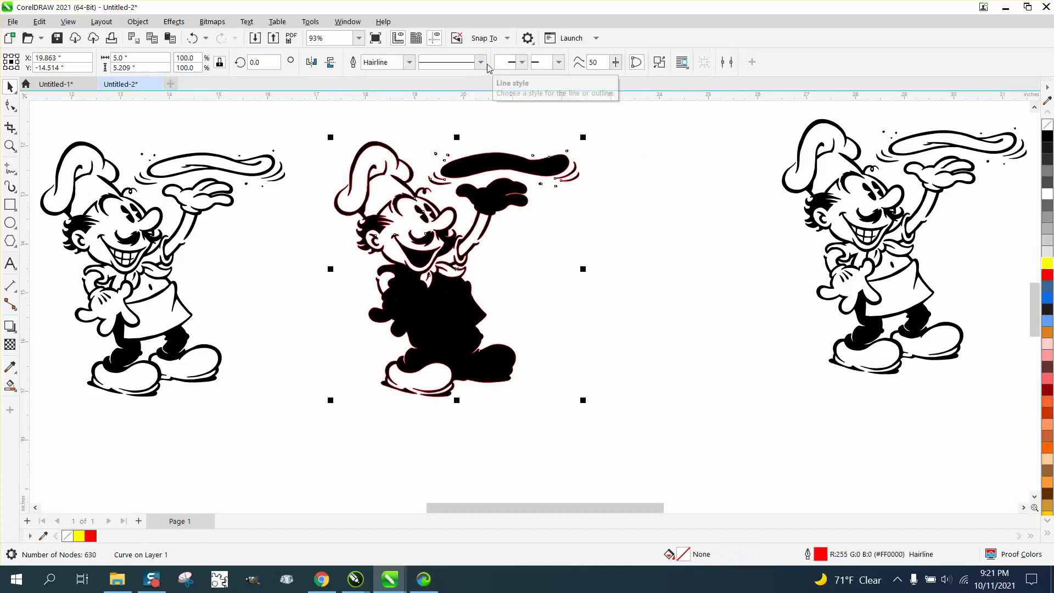
key(Right)
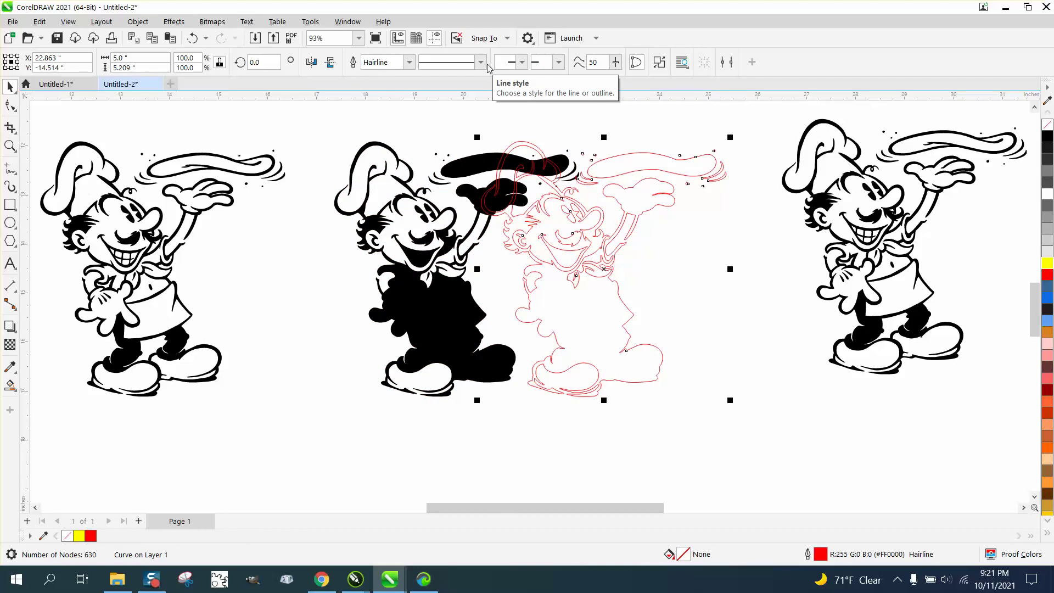
key(Right)
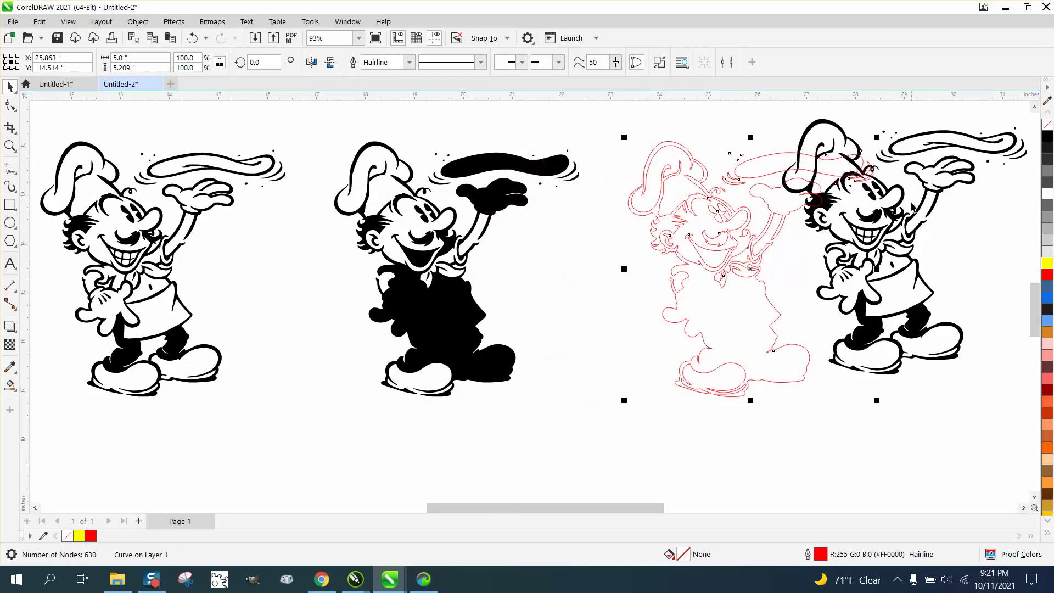
- Shift the right-hand chef 3 inches right and select the red chef outline
click(900, 205)
key(Right)
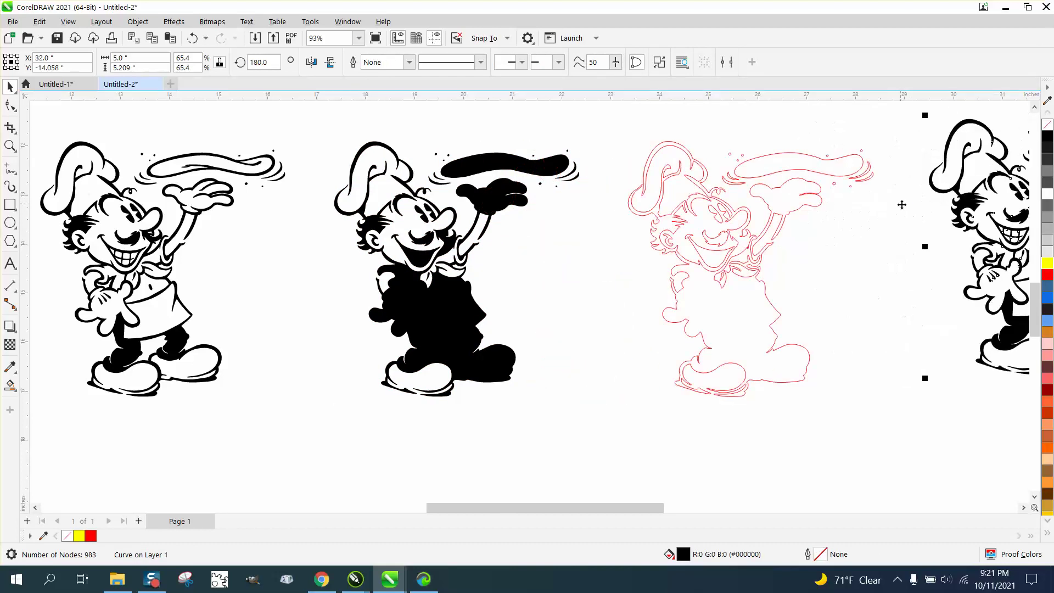
drag(617, 121, 617, 149)
drag(906, 423, 909, 430)
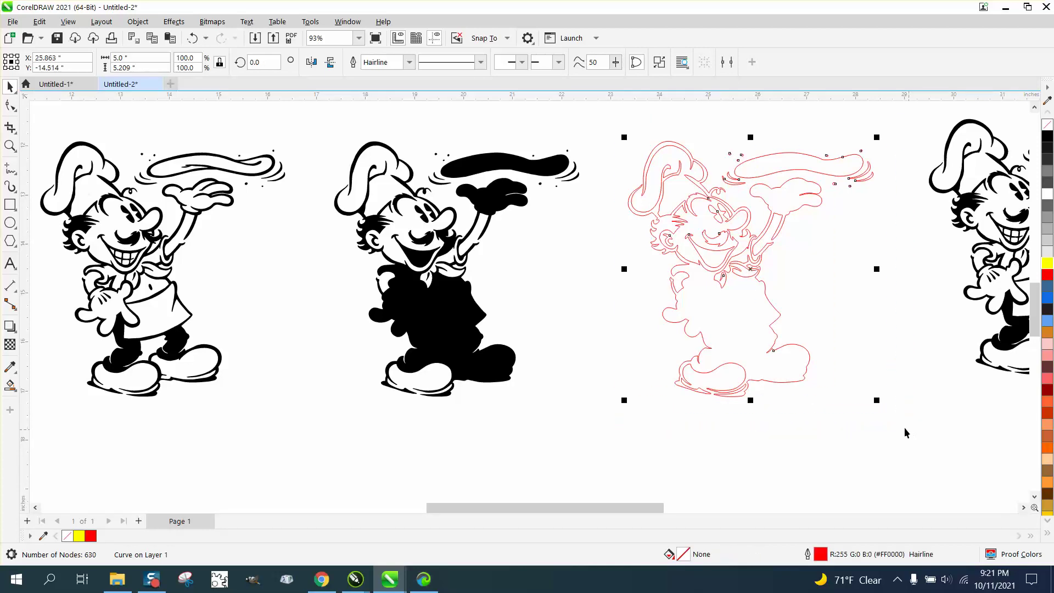
- Apply a one-step Outside contour with 0.3-inch offset to the red chef outline
click(174, 22)
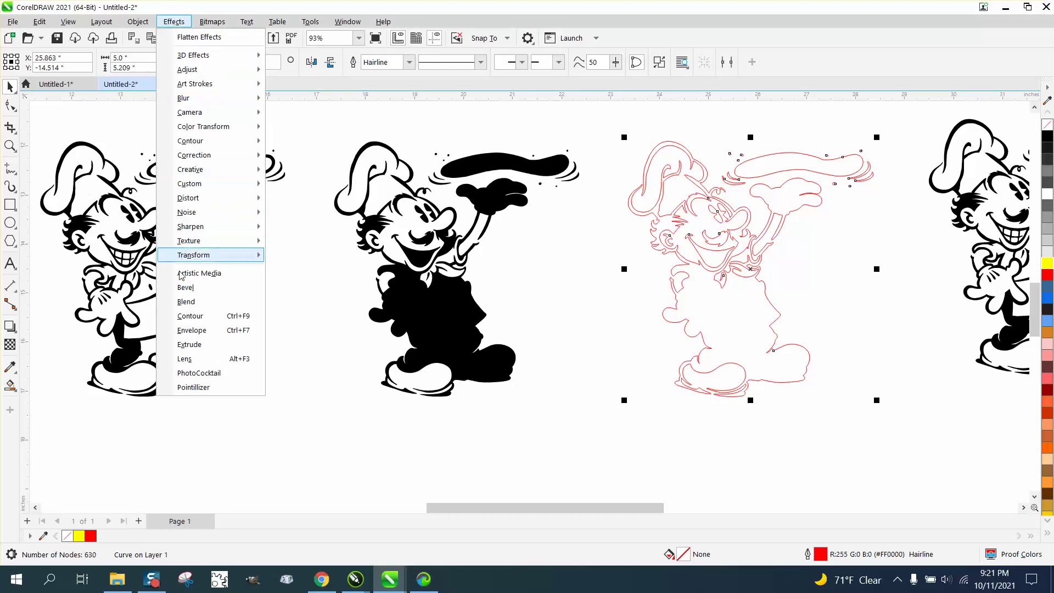
click(182, 317)
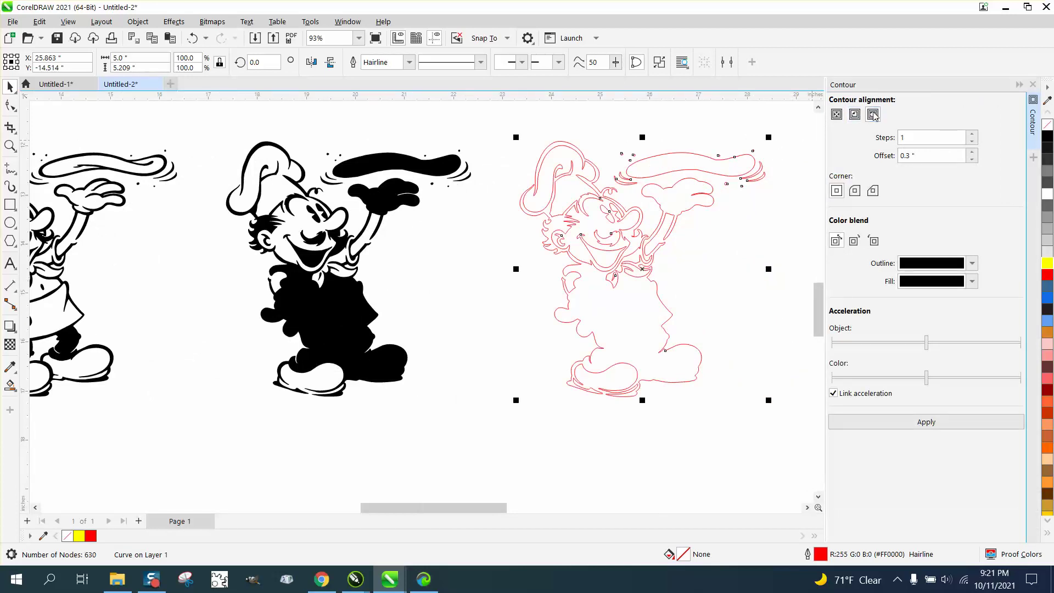
click(918, 424)
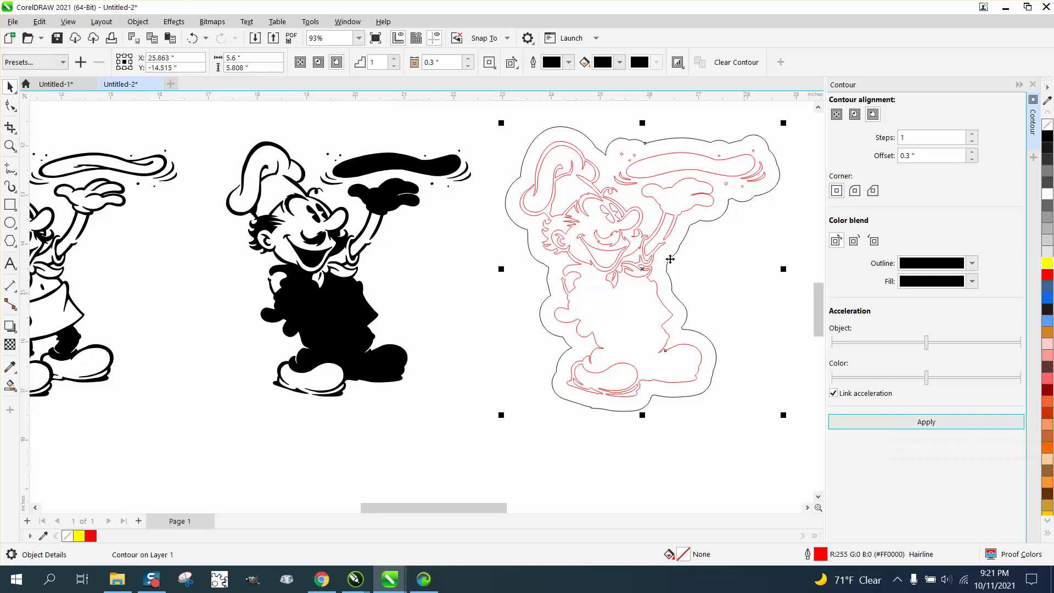
click(138, 22)
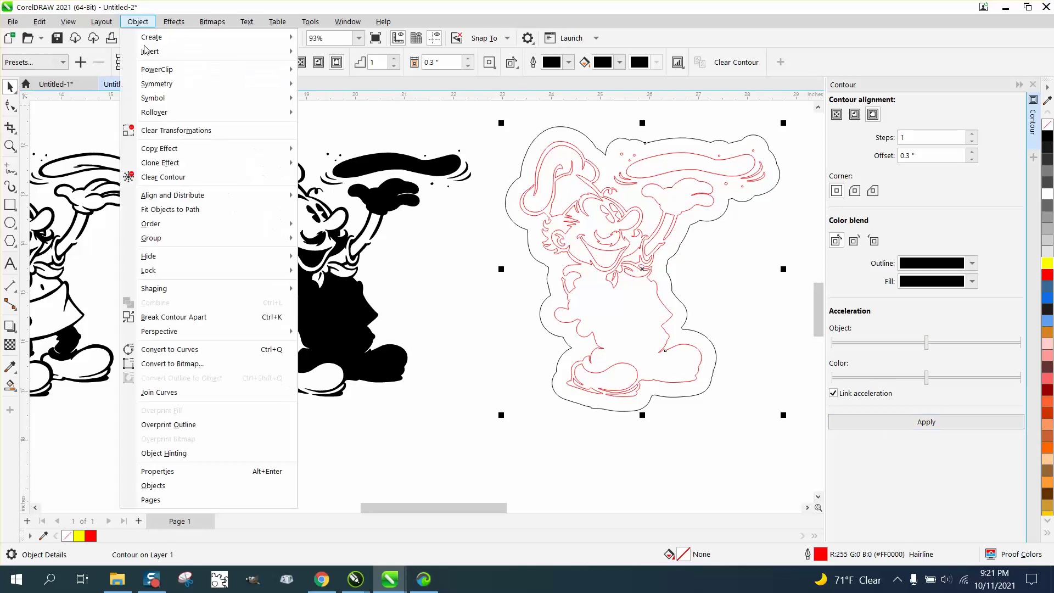
- Break the contour apart and shift the detached contour line left
click(192, 322)
scroll(511, 310, down, 2)
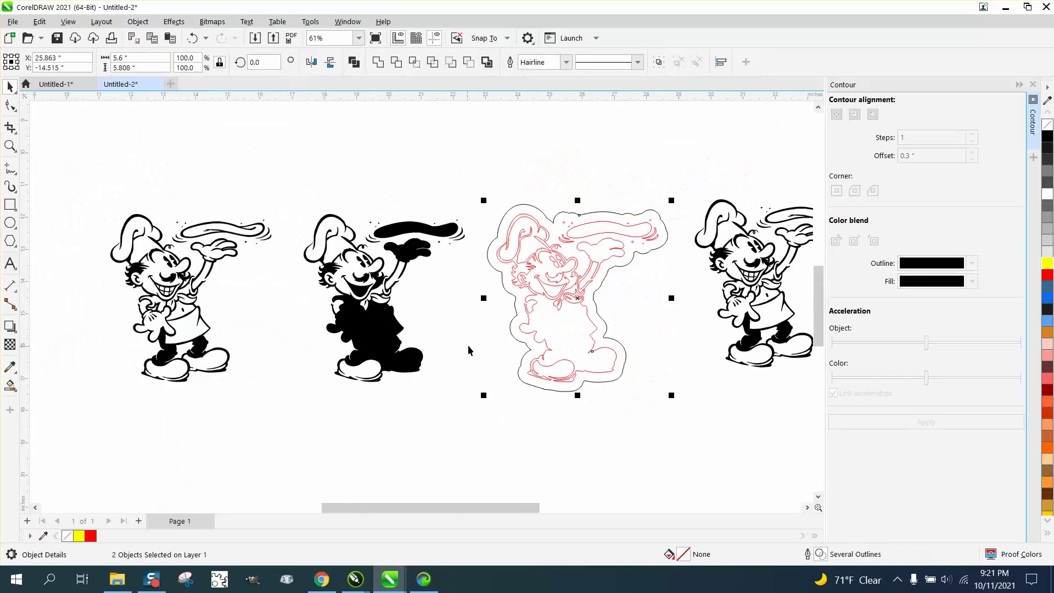
click(512, 299)
click(489, 298)
click(504, 290)
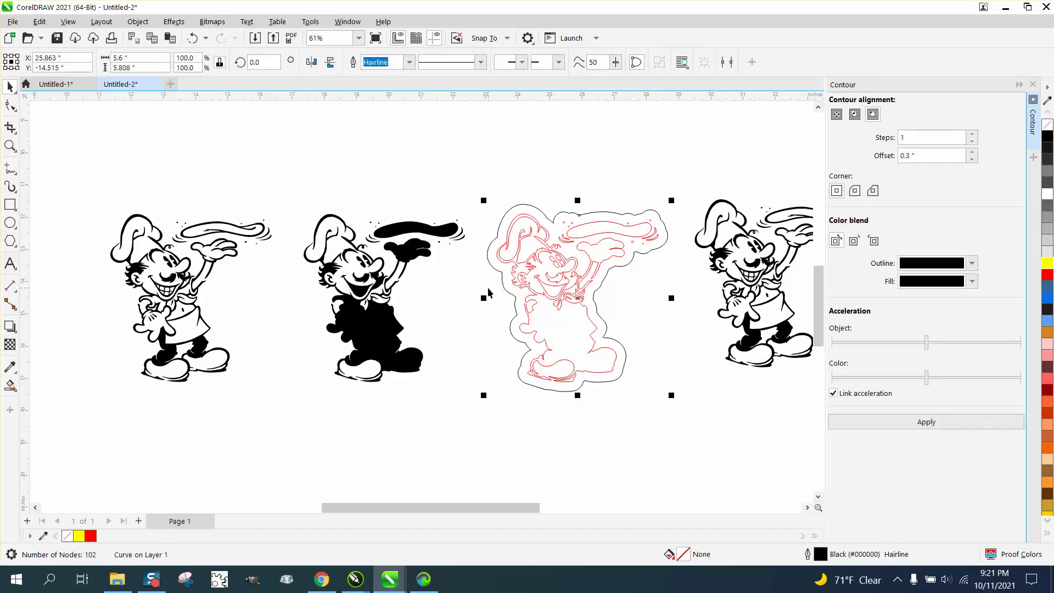
key(ctrl+z)
key(ctrl+z)
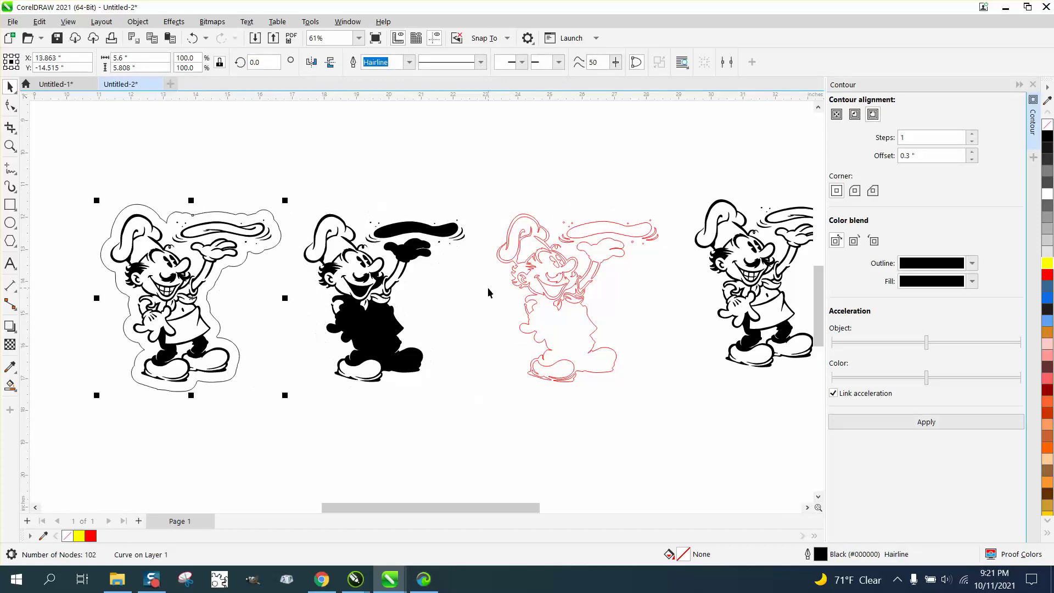
key(ctrl+z)
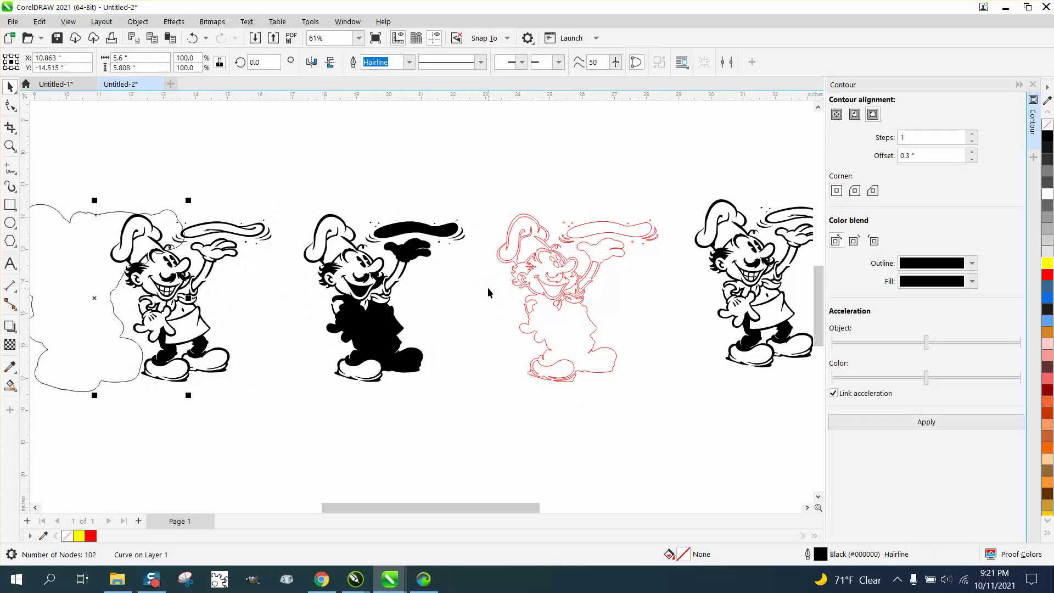
key(ctrl+z)
scroll(439, 280, down, 1)
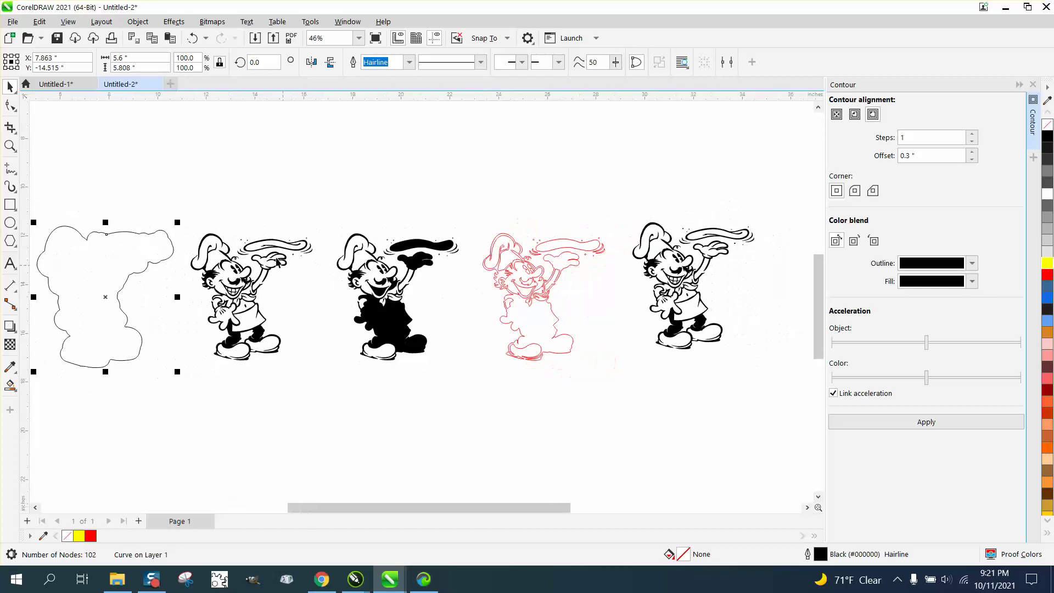
- Give the left chef no fill with black hairline outlines and move the contour around it
drag(180, 208, 335, 375)
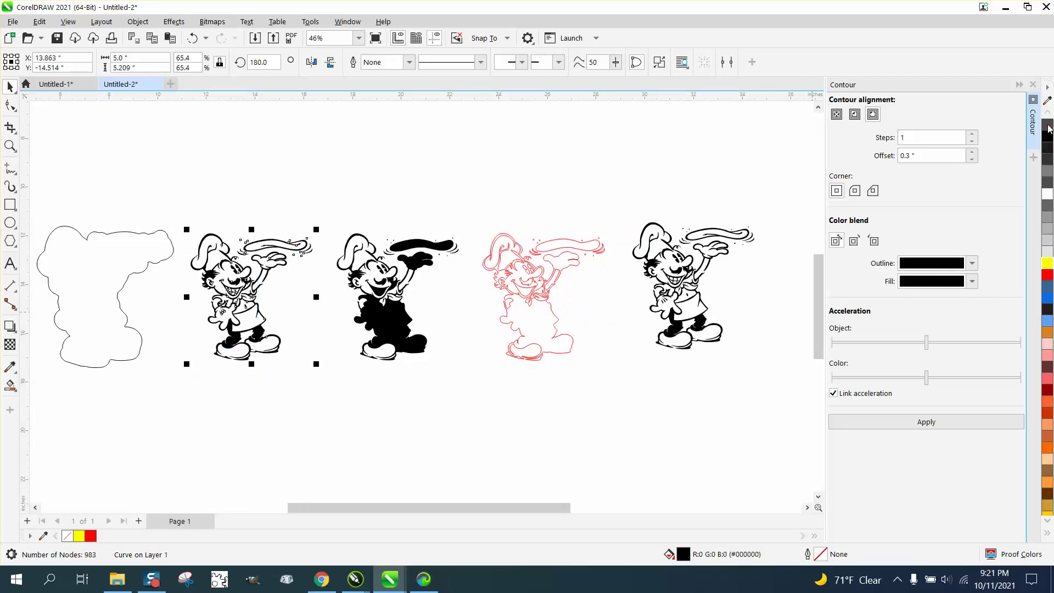
click(1048, 128)
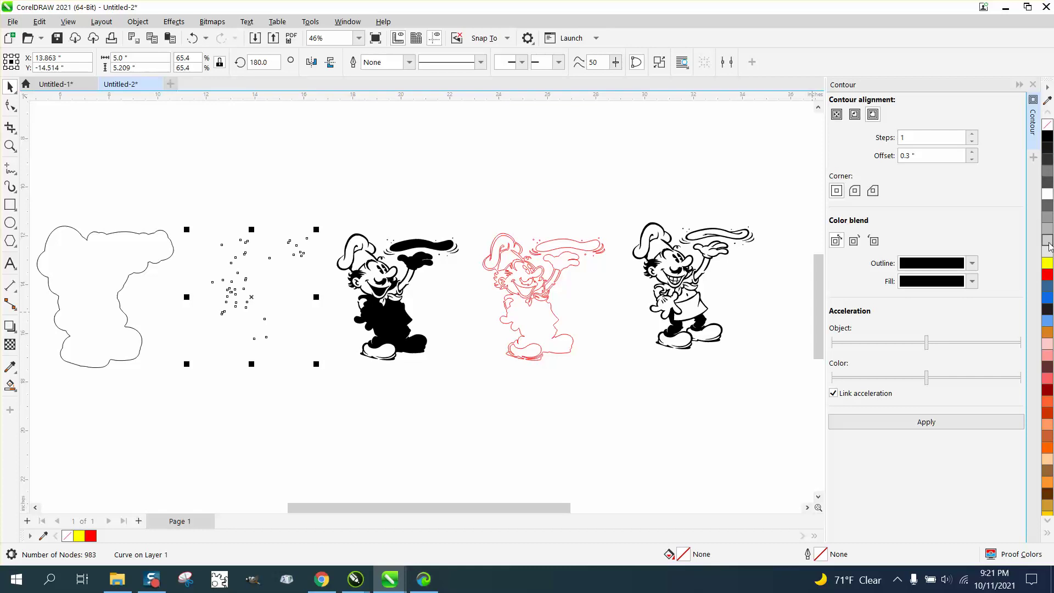
right_click(1048, 137)
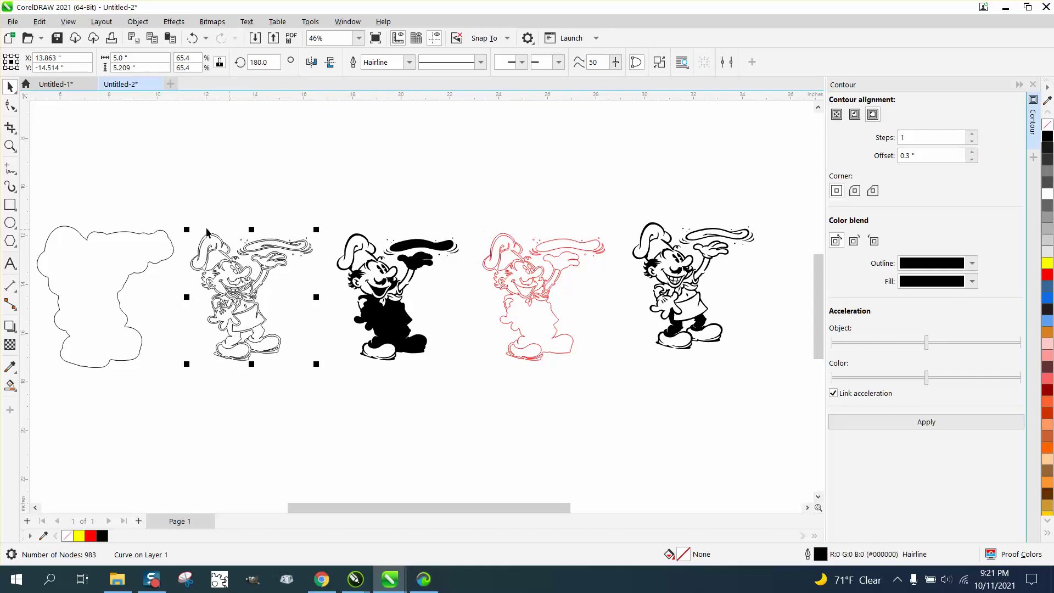
click(143, 235)
key(Right)
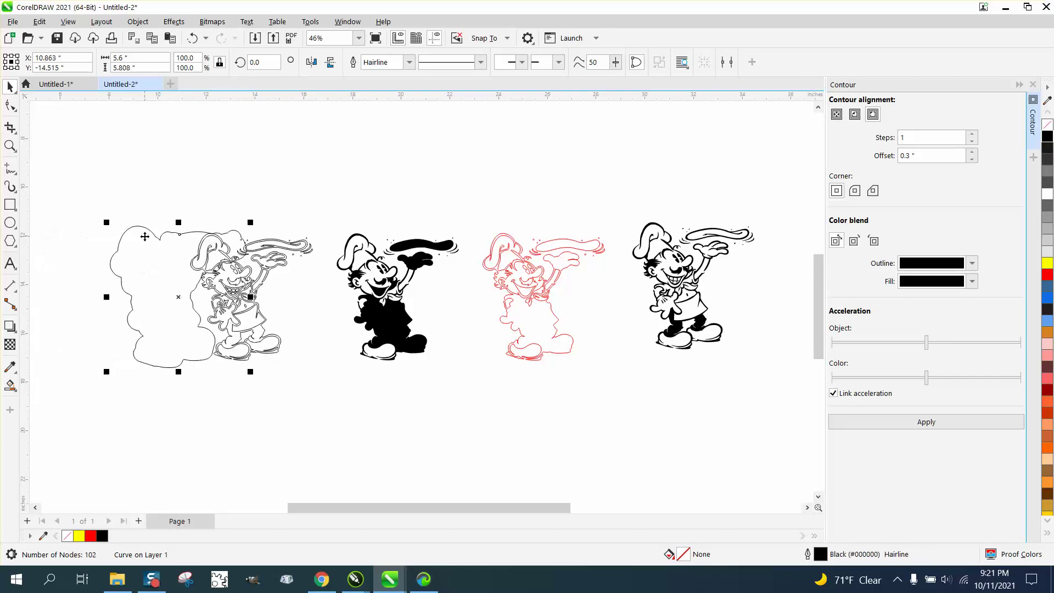
key(Right)
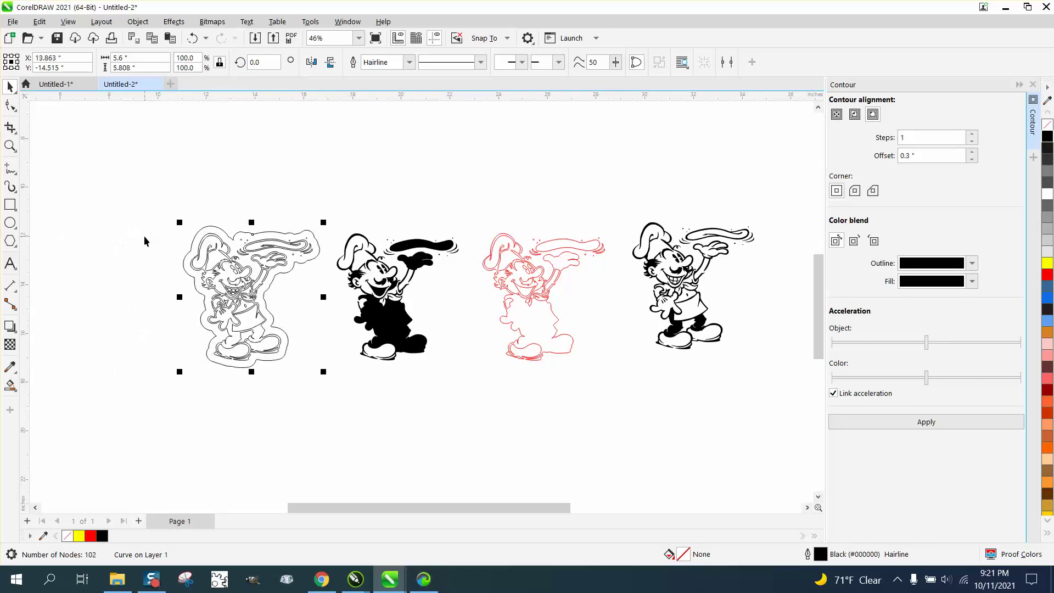
- Zoom in on the left two chefs and set the Smart Fill colour to black
click(10, 145)
drag(161, 216, 380, 407)
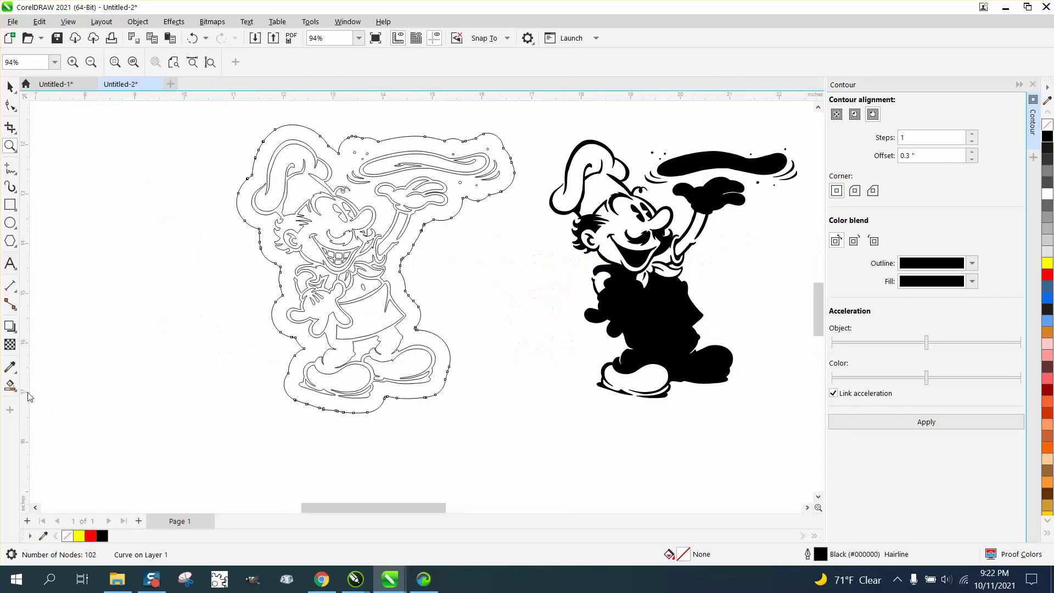
click(10, 385)
click(147, 62)
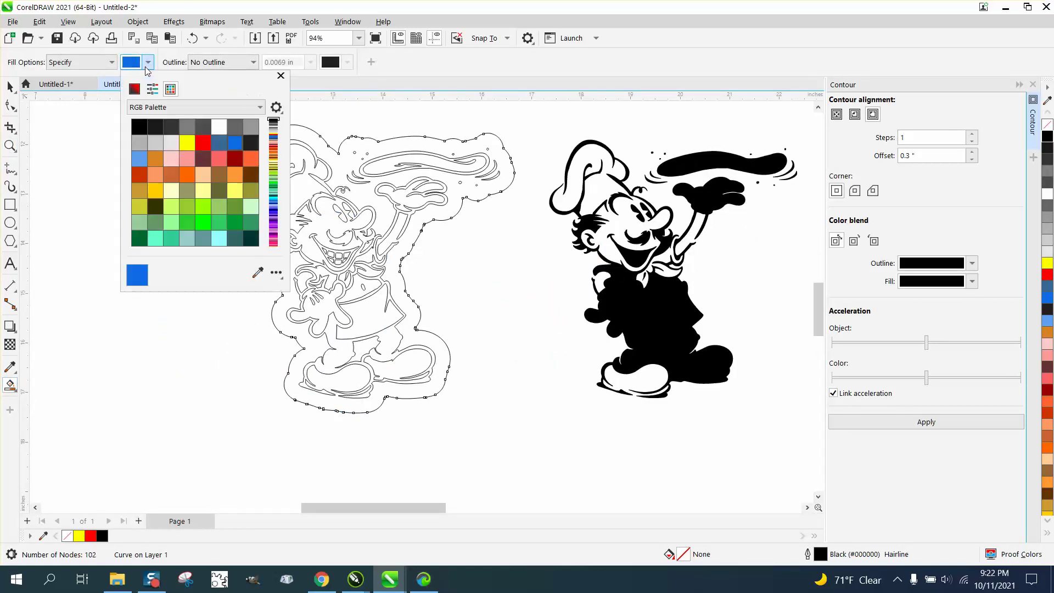
click(139, 128)
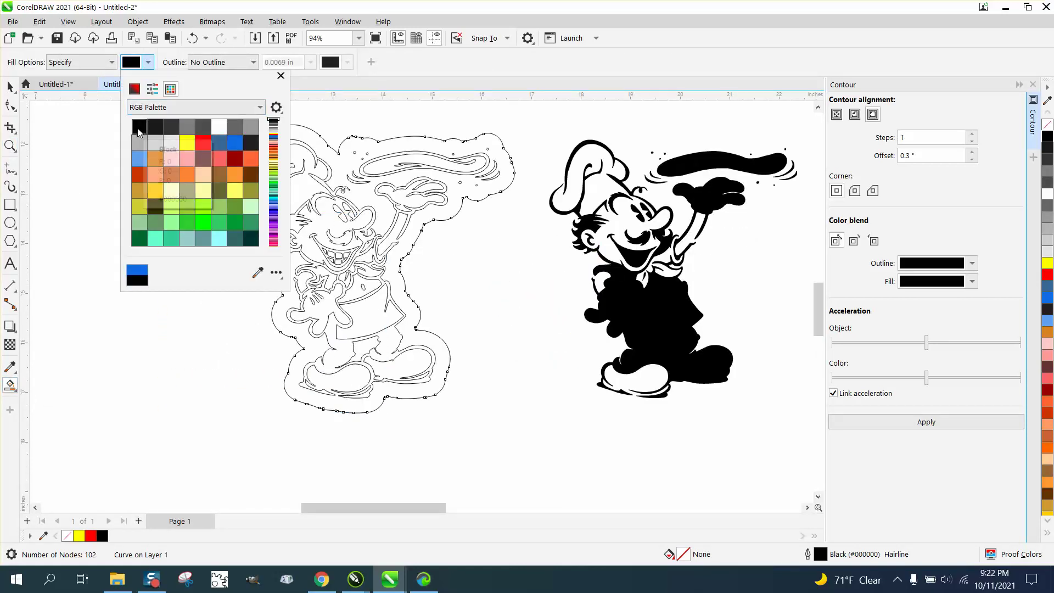
- Fill the contour area, shirt, gloves, dough, chest, pants and shoe black
click(345, 156)
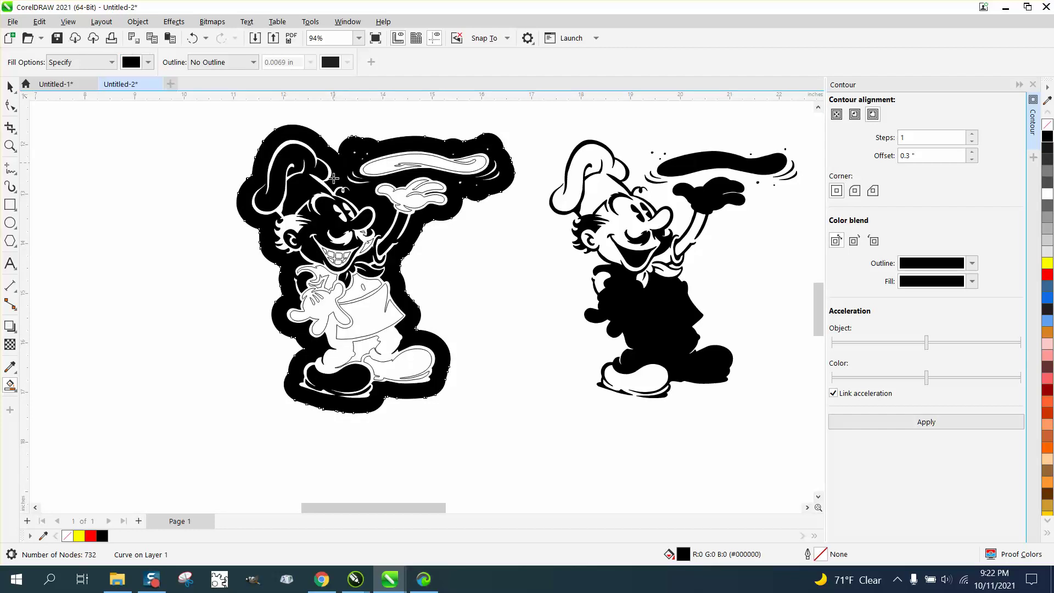
click(357, 318)
click(327, 310)
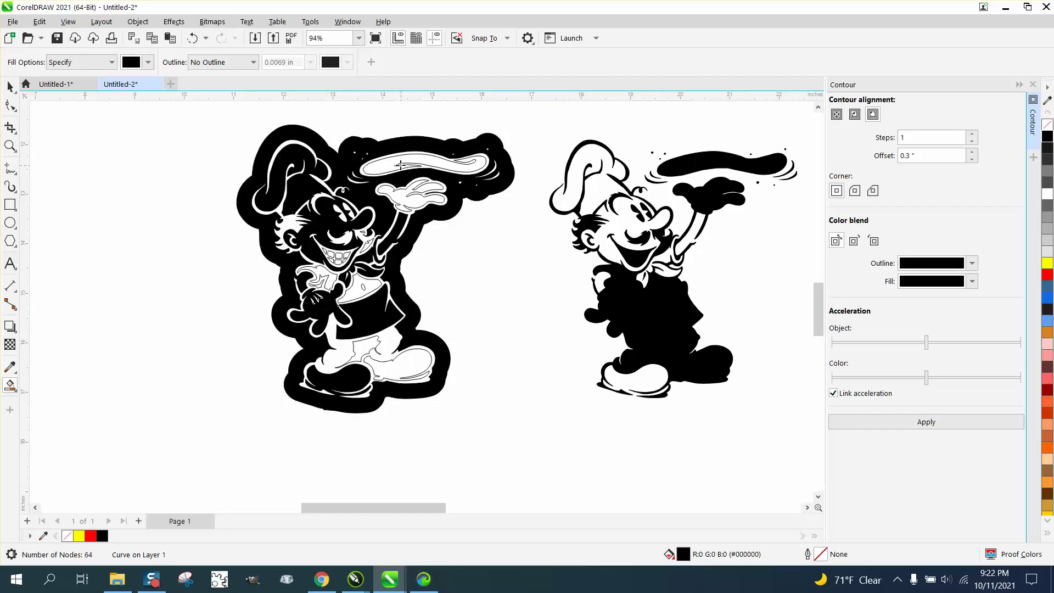
click(395, 163)
click(405, 196)
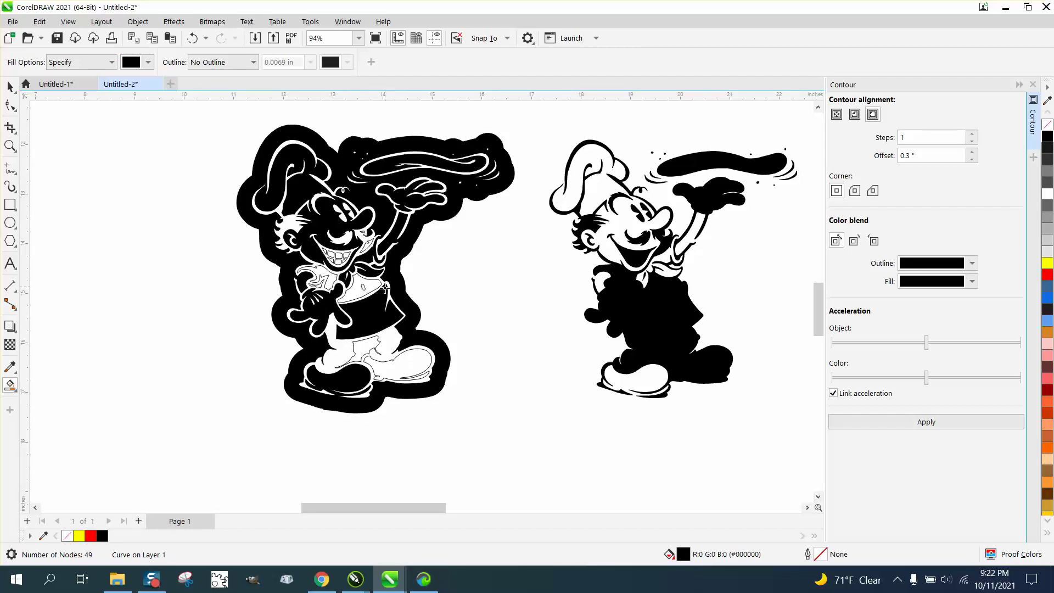
click(365, 296)
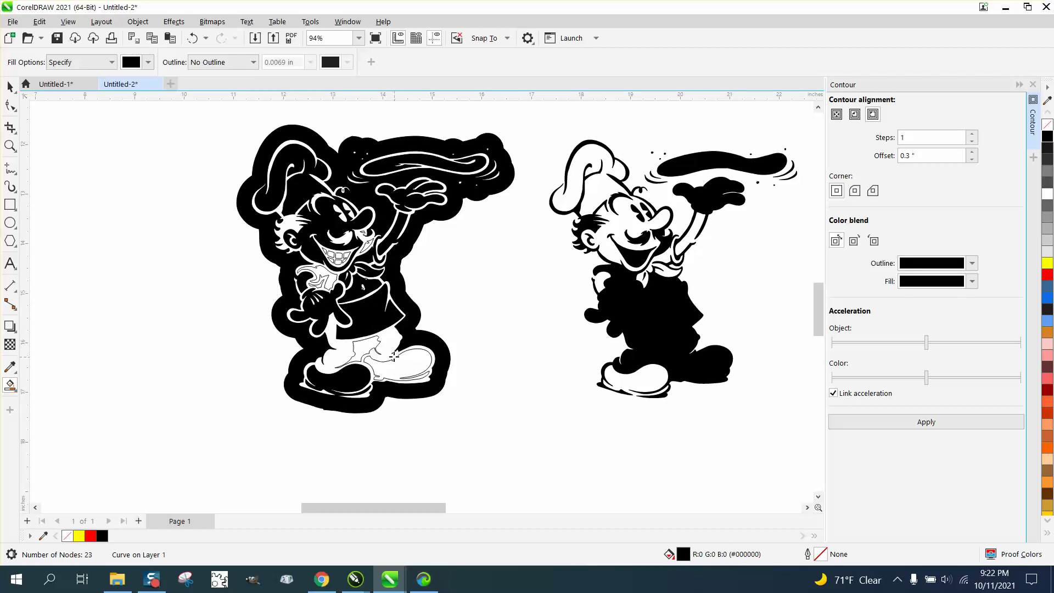
click(367, 347)
click(404, 369)
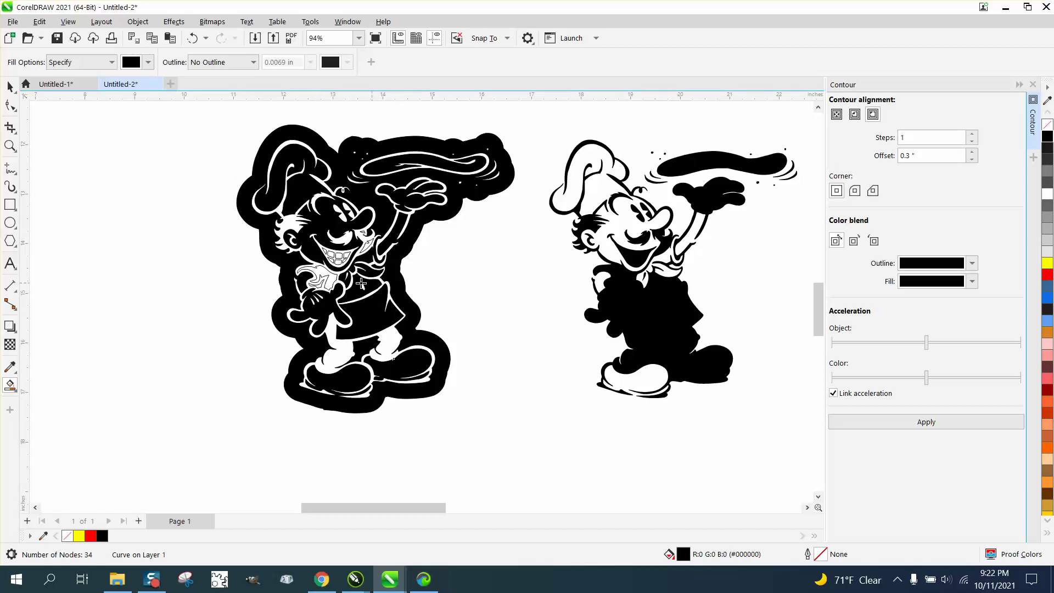
- Zoom into the torso and fill the scarf, six teeth, cheek shape and eye gap black
click(10, 145)
drag(276, 196, 478, 329)
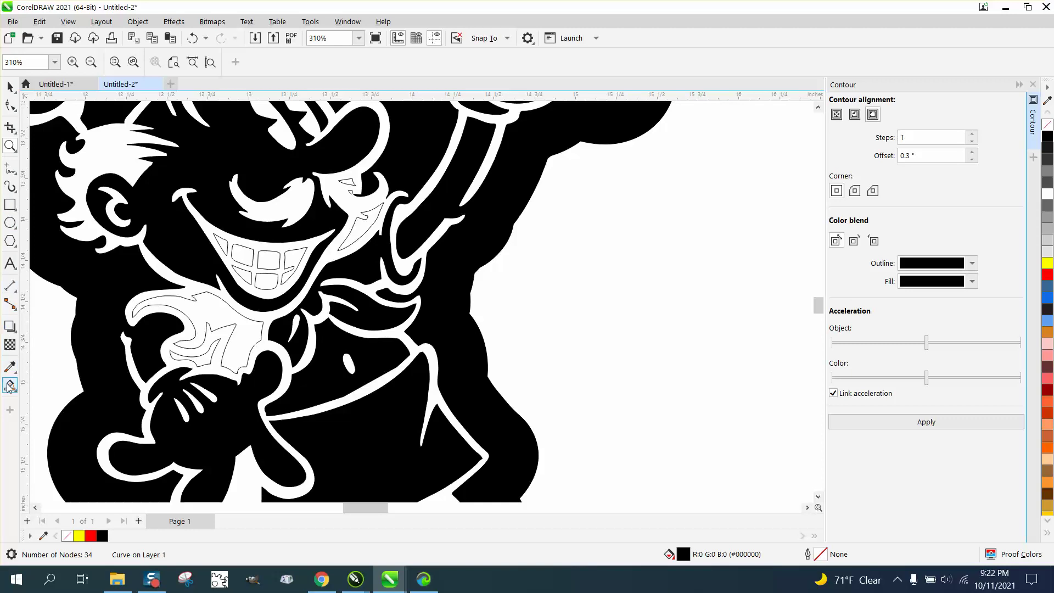
click(10, 385)
click(214, 342)
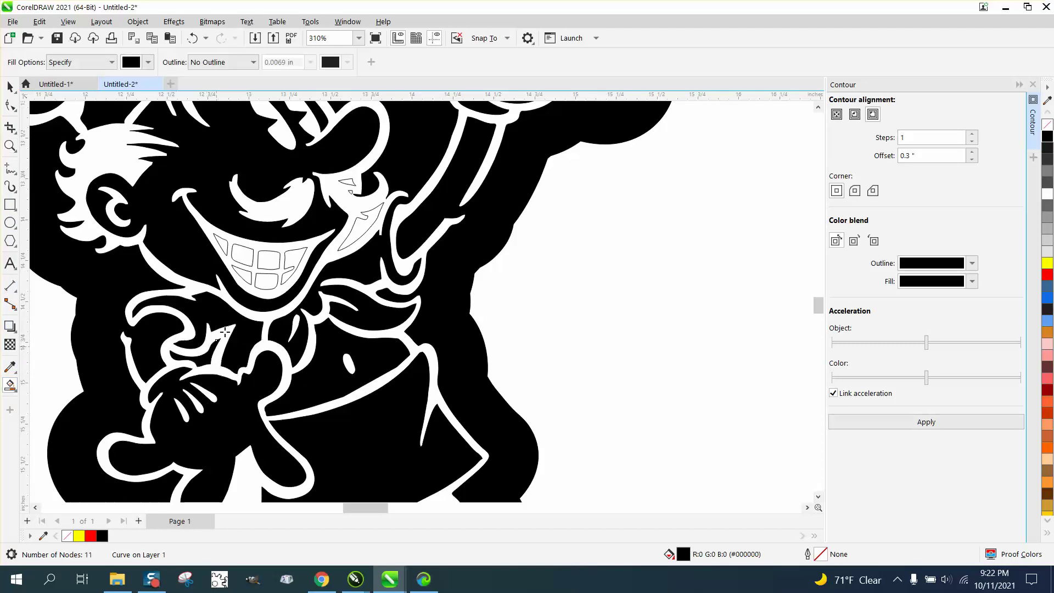
click(242, 256)
click(269, 258)
click(293, 258)
click(288, 276)
click(266, 280)
click(250, 276)
click(360, 226)
click(346, 182)
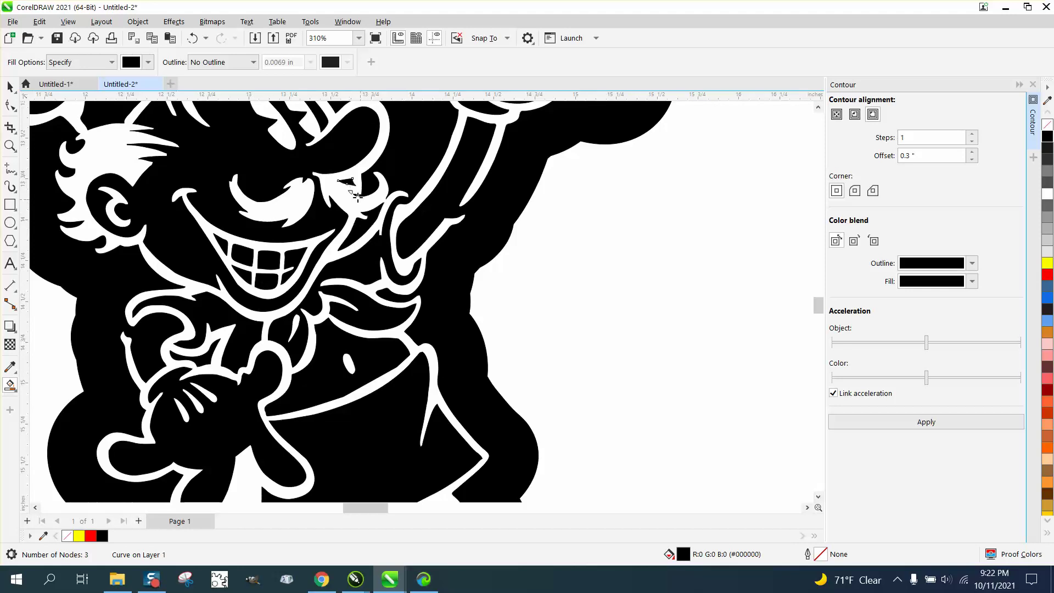
scroll(461, 236, down, 5)
- Nudge the fourth chef left to the front of the row, beside the black contour chef
scroll(461, 254, down, 2)
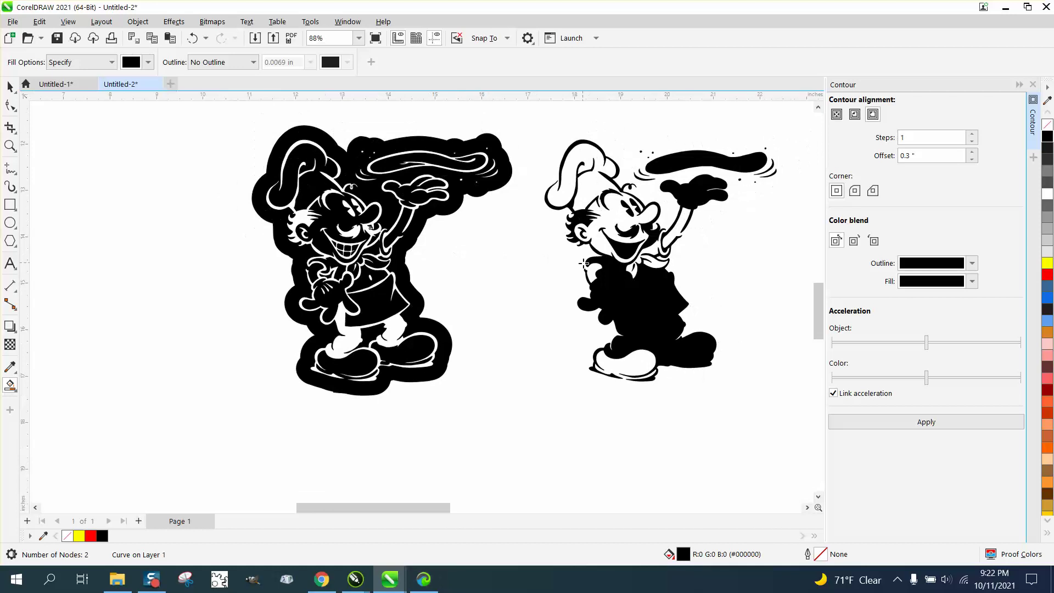
click(9, 86)
scroll(492, 264, down, 1)
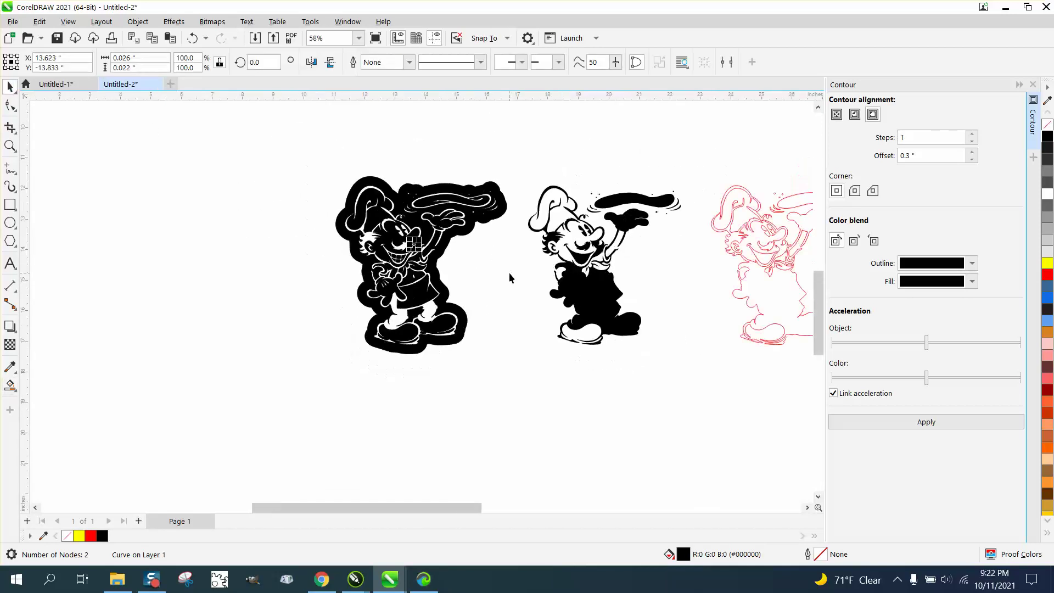
scroll(736, 234, down, 3)
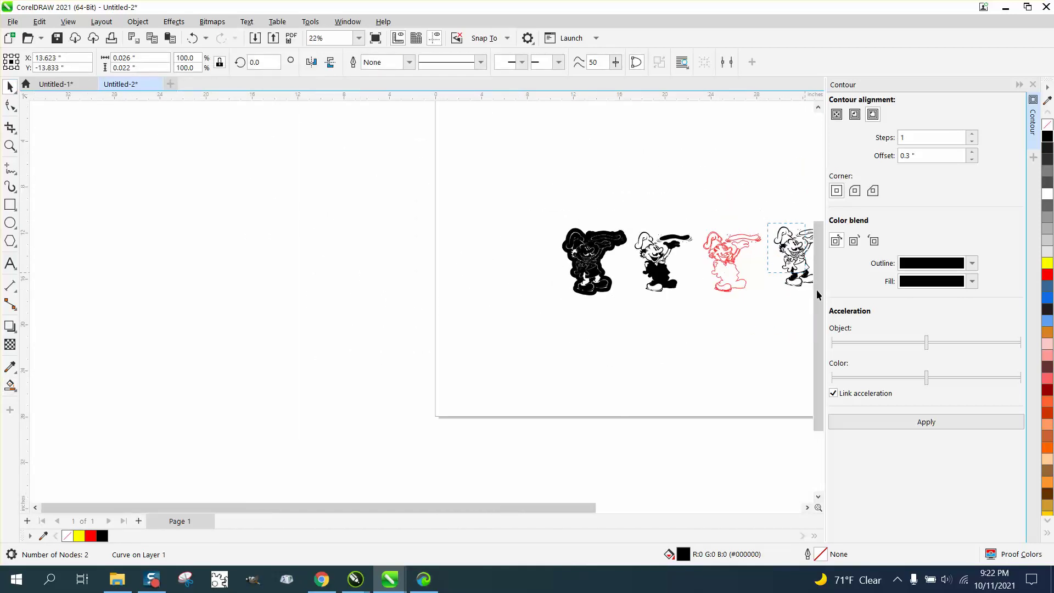
drag(672, 223, 757, 317)
key(Left)
key(Left)
key(Left)
key(Left)
key(Left)
key(Left)
key(Left)
key(Left)
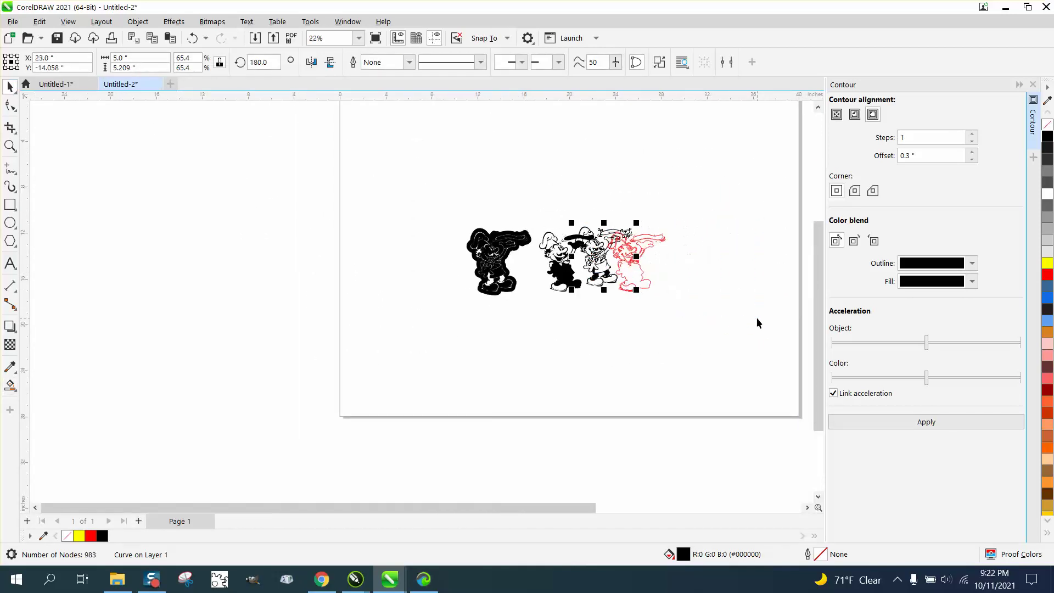
key(Left)
key(Left)
key(Left)
key(Left)
key(Left)
key(Left)
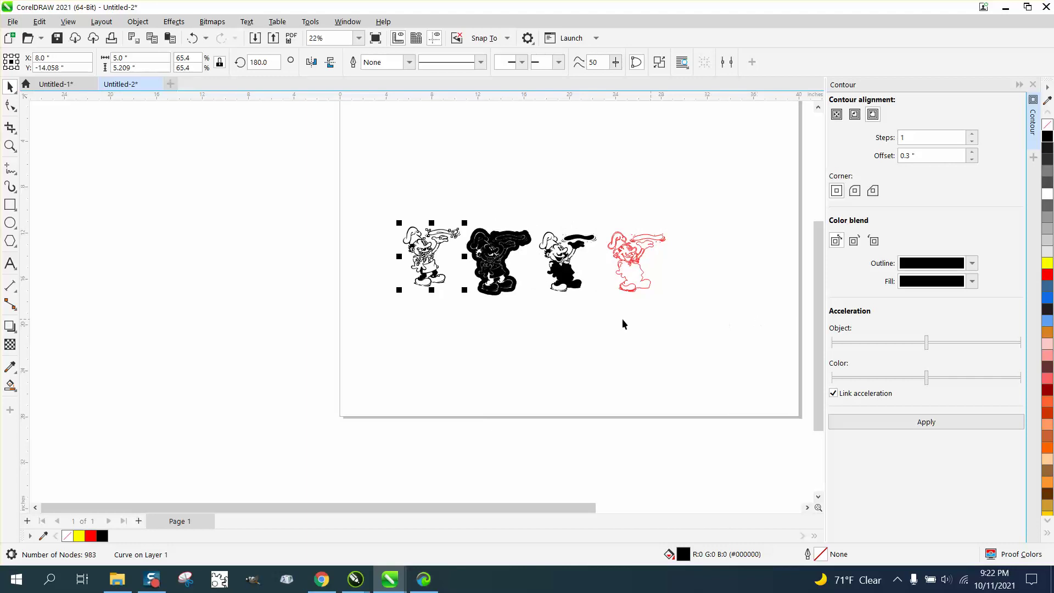
click(10, 146)
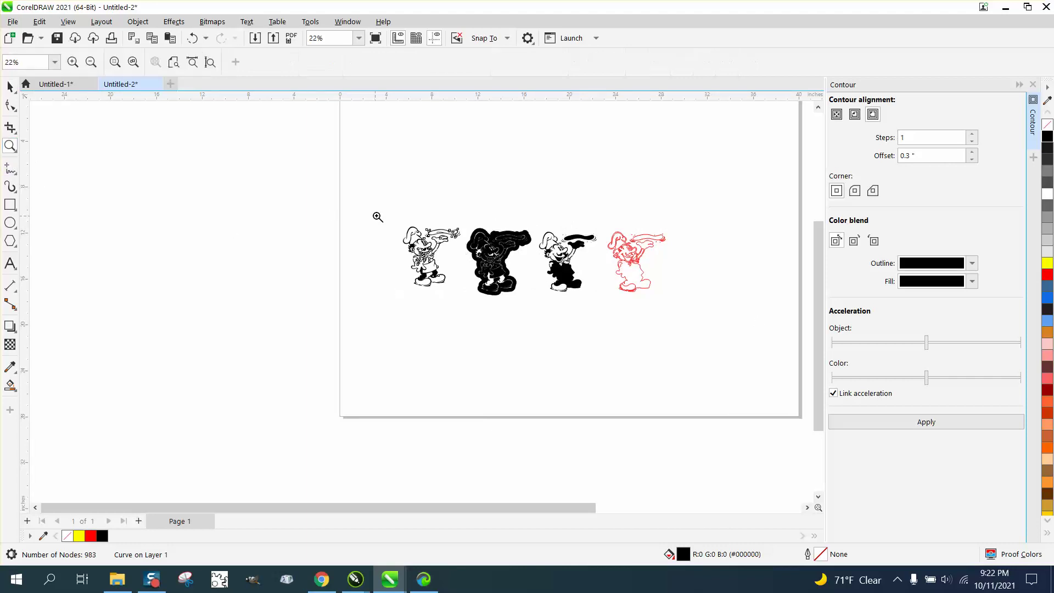
drag(406, 239, 576, 318)
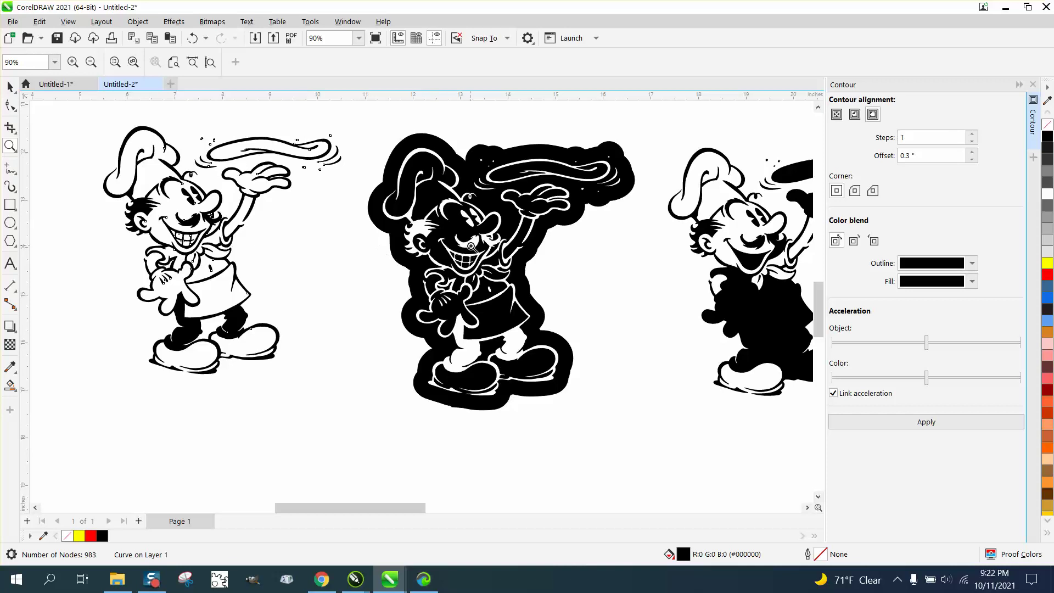
- Draw a yellow-filled rectangle over the black contour chef
click(10, 204)
drag(357, 121, 644, 427)
click(1047, 264)
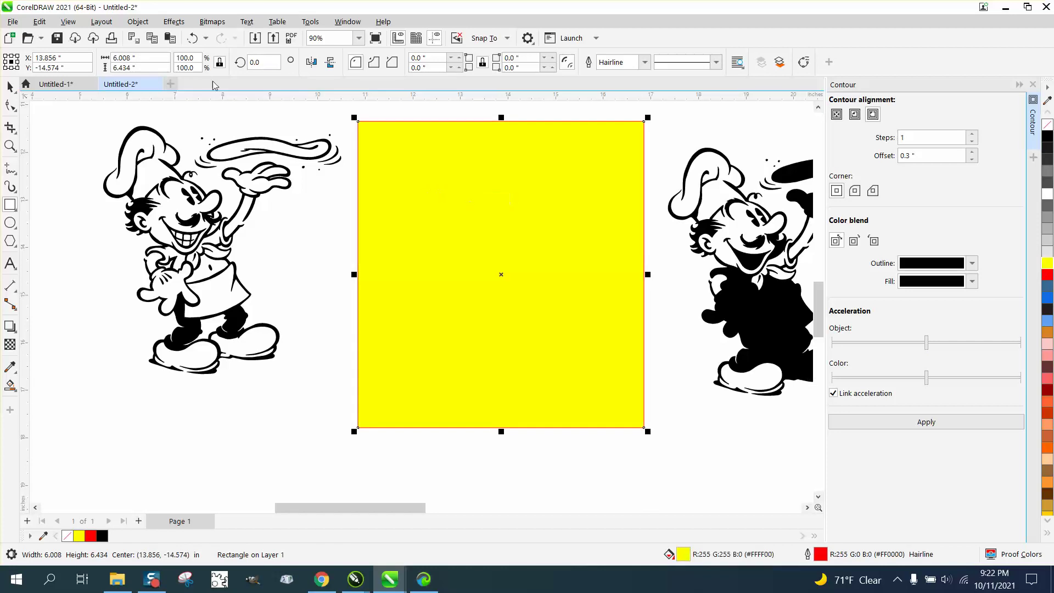
- Send the yellow rectangle To Back of Page behind the contoured chef
click(138, 22)
mouse_move(149, 223)
click(316, 240)
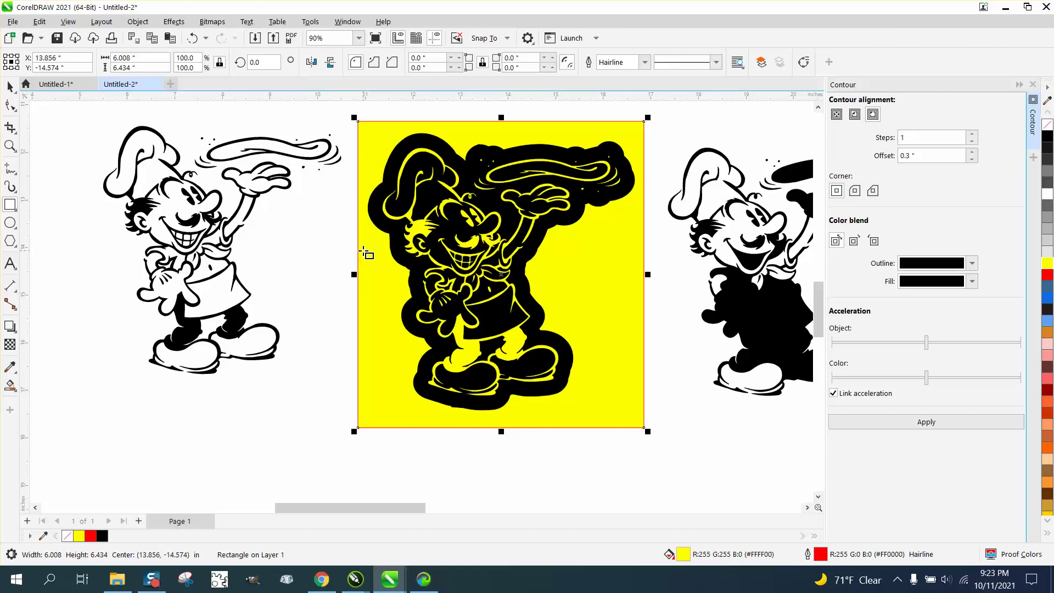
click(188, 39)
click(221, 41)
scroll(313, 183, down, 4)
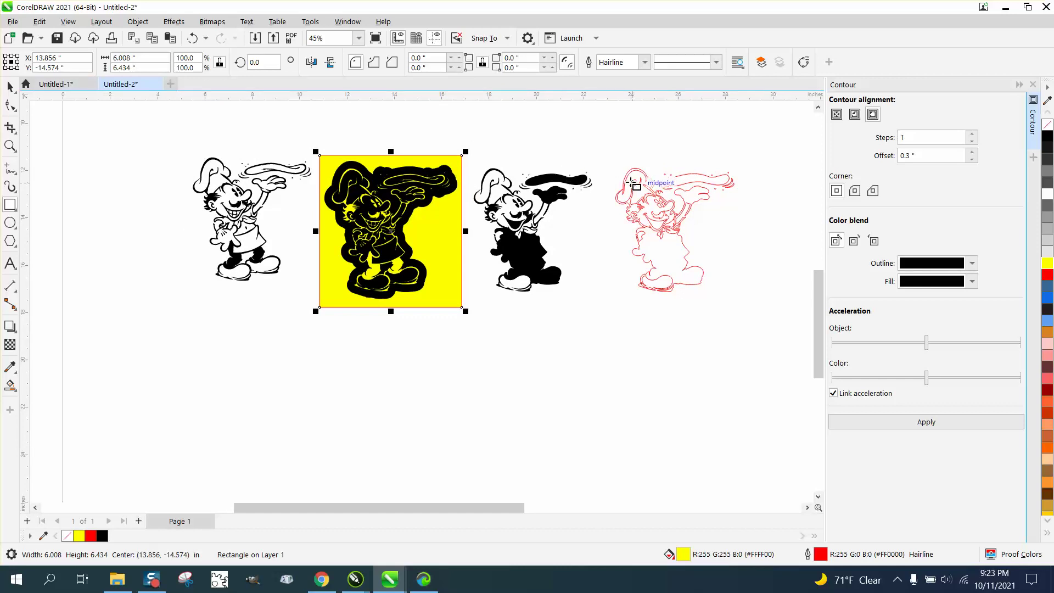
- Apply a 0.2-inch outside contour to the red outline chef
click(9, 86)
click(628, 174)
drag(923, 156, 873, 168)
text(.2)
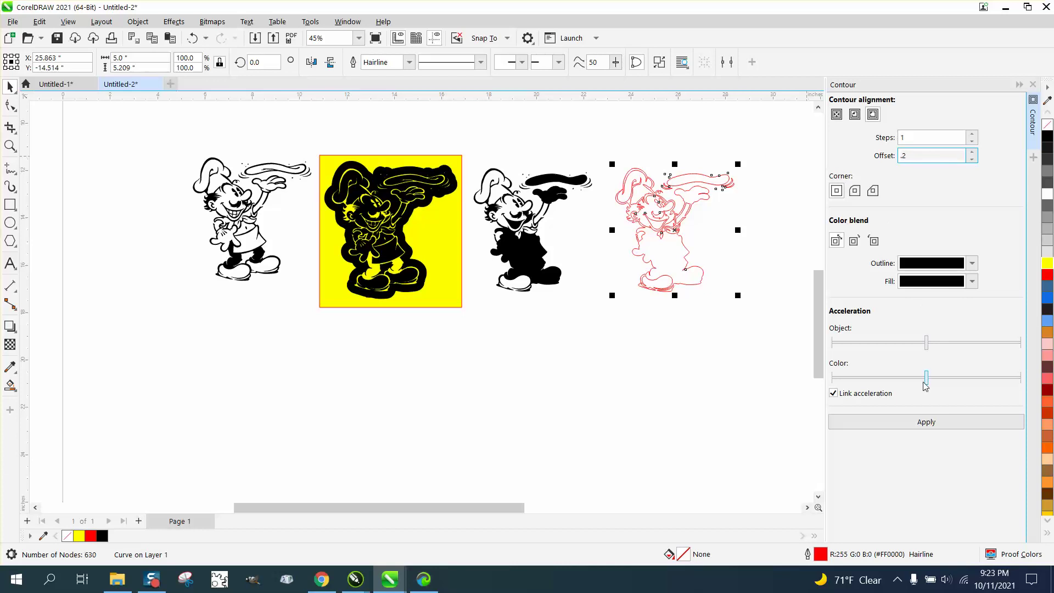
click(932, 422)
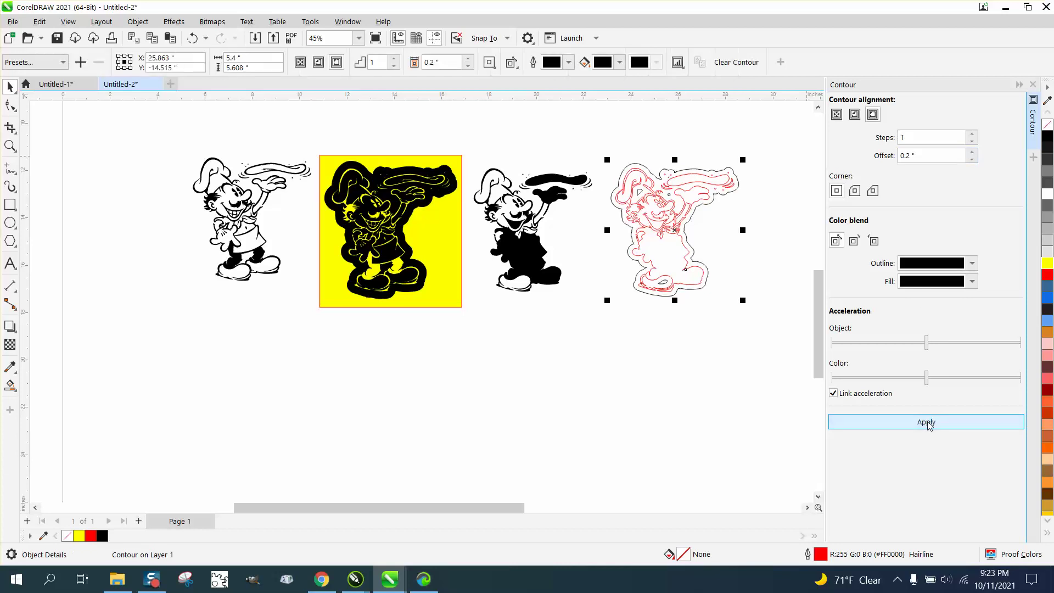
- Break the contour apart and check the detached outline's position around the red chef
click(137, 22)
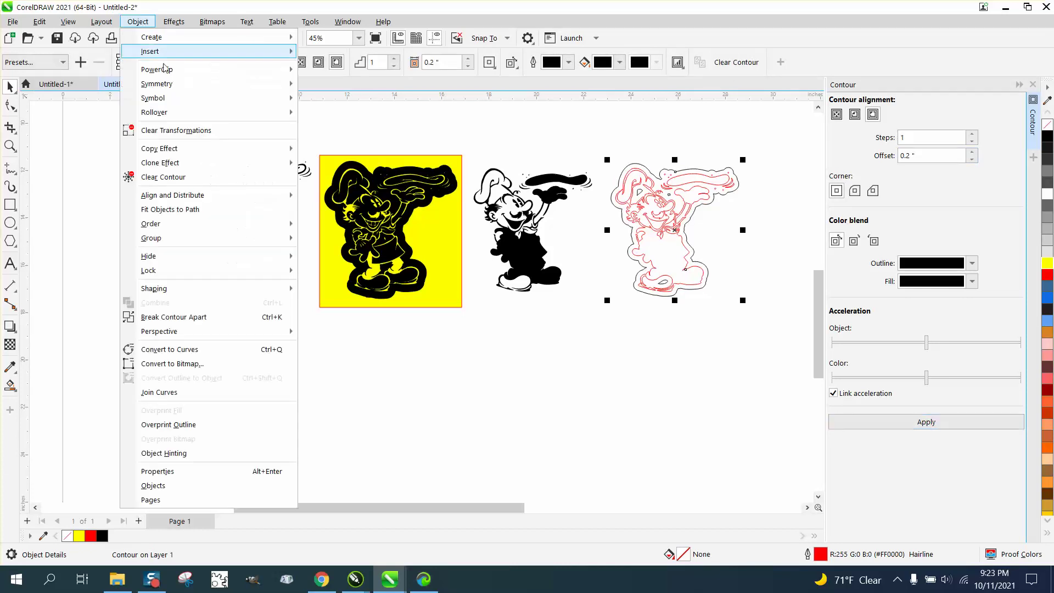
click(174, 316)
click(570, 303)
click(637, 290)
key(Down)
key(Down)
key(Down)
key(Up)
key(Up)
key(Up)
key(Left)
key(Left)
key(Left)
key(Left)
key(Left)
key(Left)
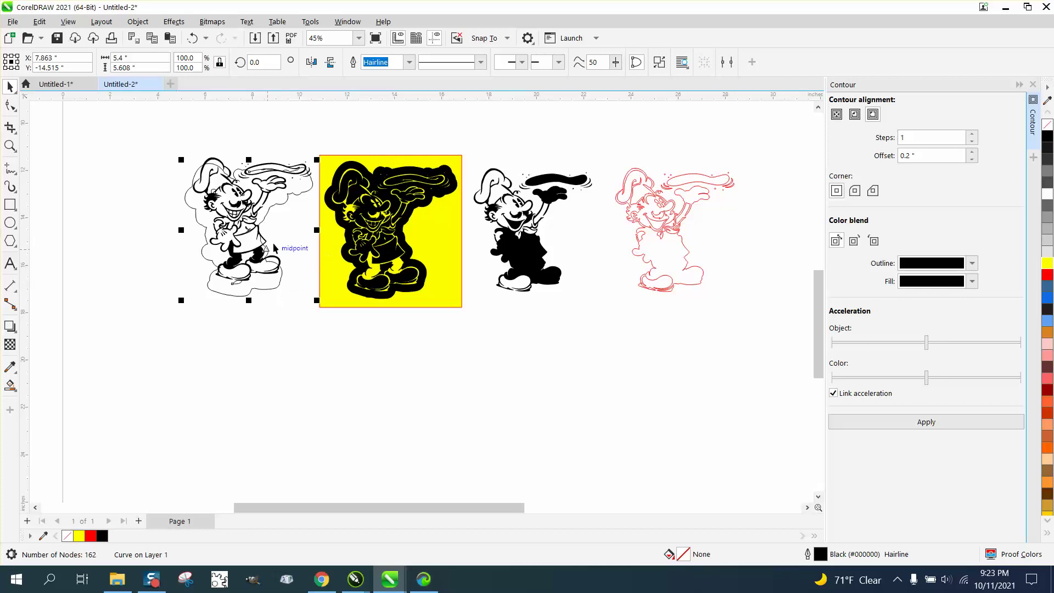
key(Right)
key(Right)
key(Right)
key(Right)
key(Right)
key(Right)
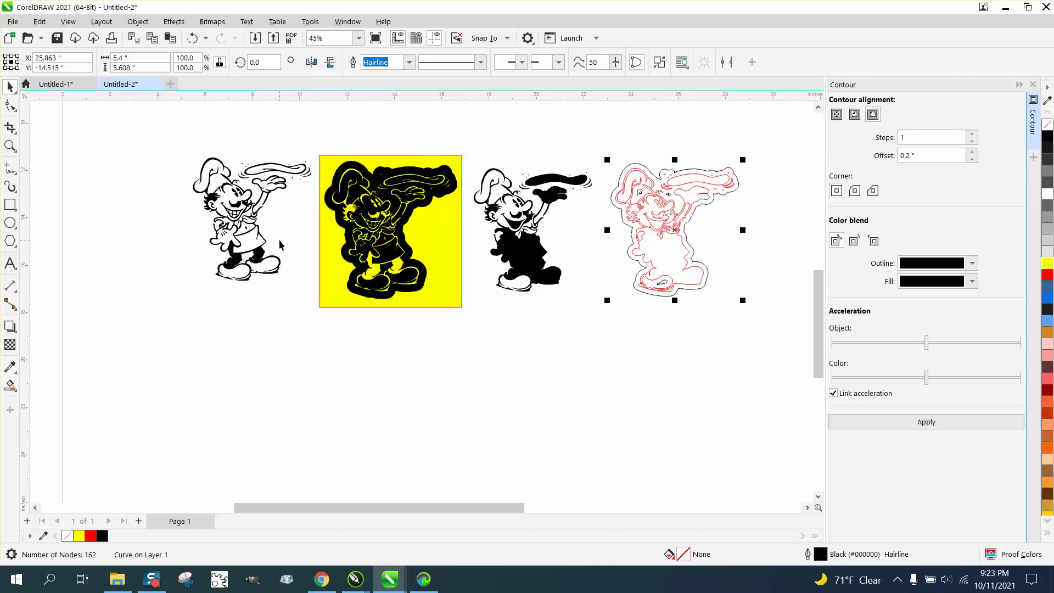
- Nudge the yellow panel and black chef down, and the line-art chef right beside the red chef
scroll(281, 244, down, 2)
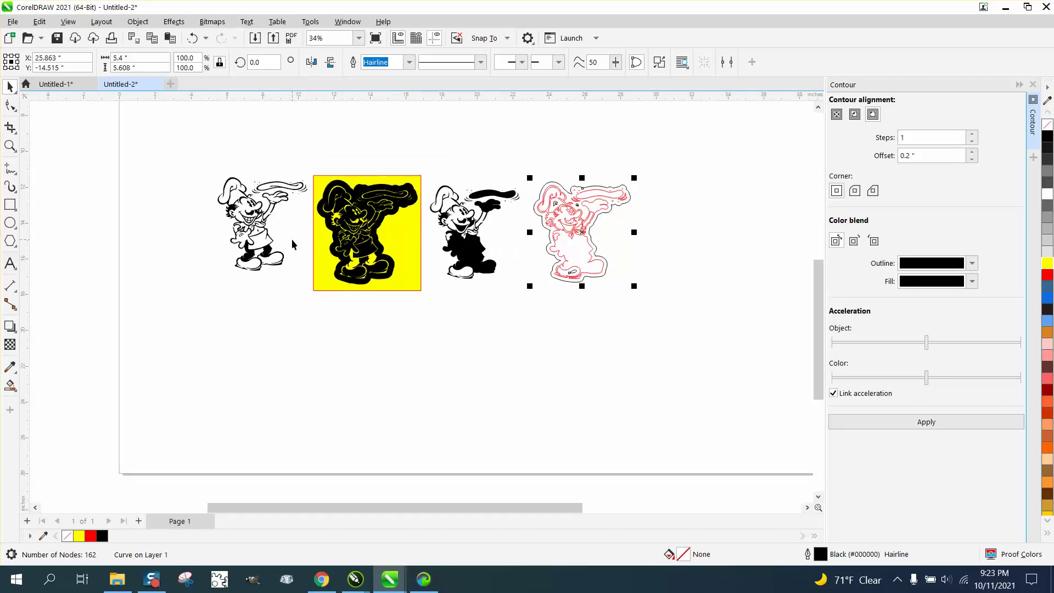
drag(308, 162, 534, 324)
key(Down)
key(Down)
key(Down)
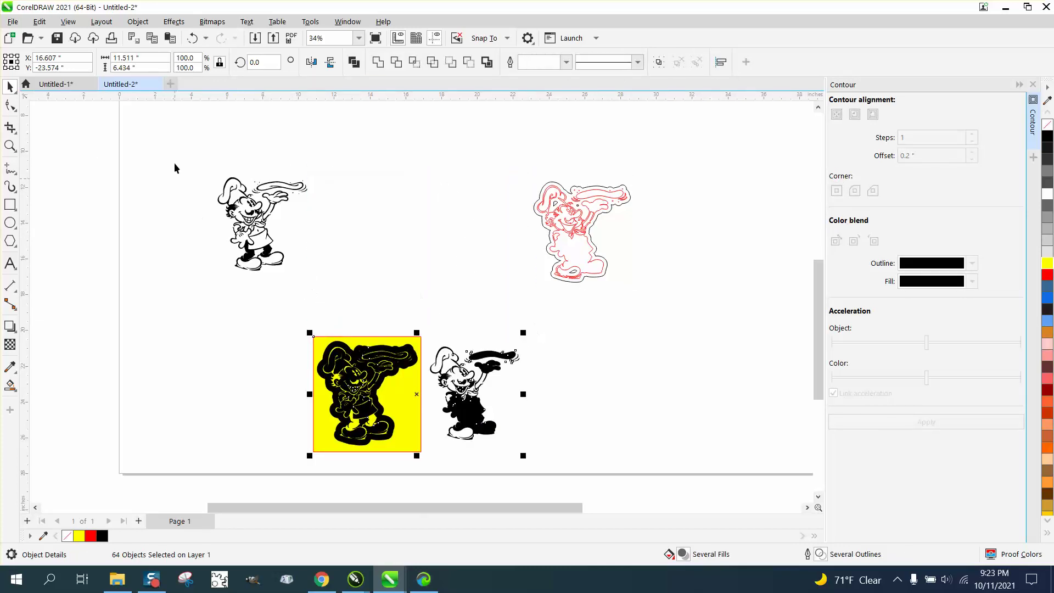
drag(185, 156, 362, 292)
key(Right)
key(Right)
key(Right)
key(Right)
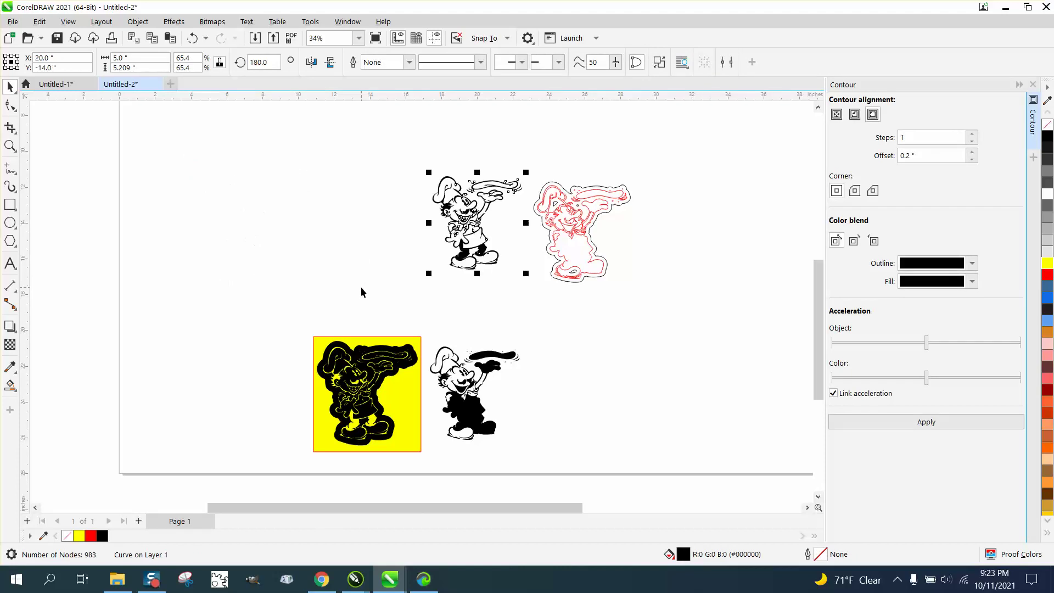
- Move the 0.2-inch contour outline onto the black line-art chef and zoom in on the top chefs
click(605, 274)
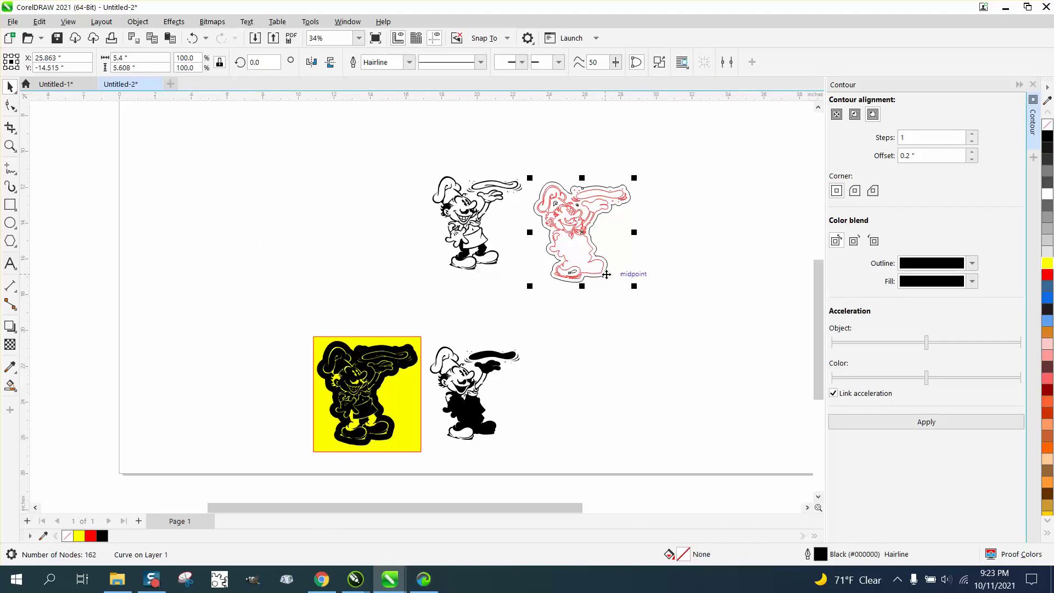
key(ctrl+z)
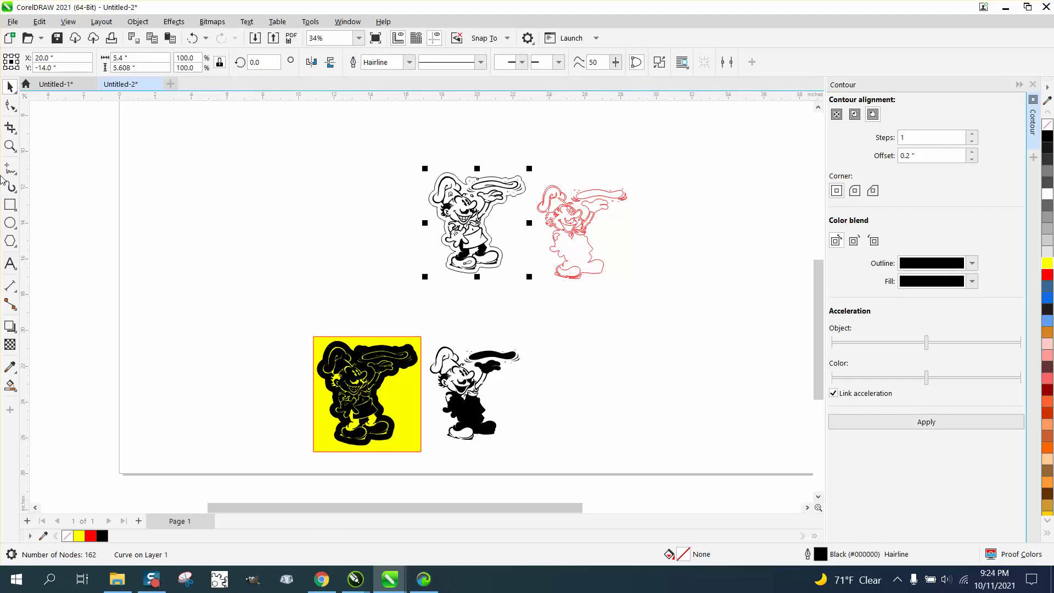
key(z)
drag(423, 170, 614, 324)
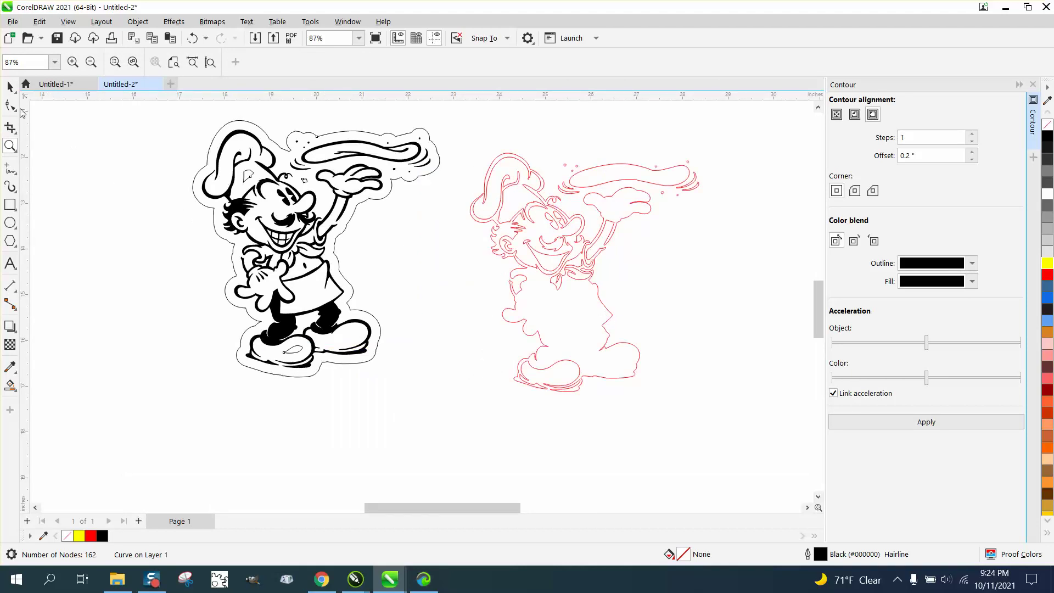
- Give the red-outline chef a 0.4-inch outer contour using the Contour docker's Offset field
click(10, 87)
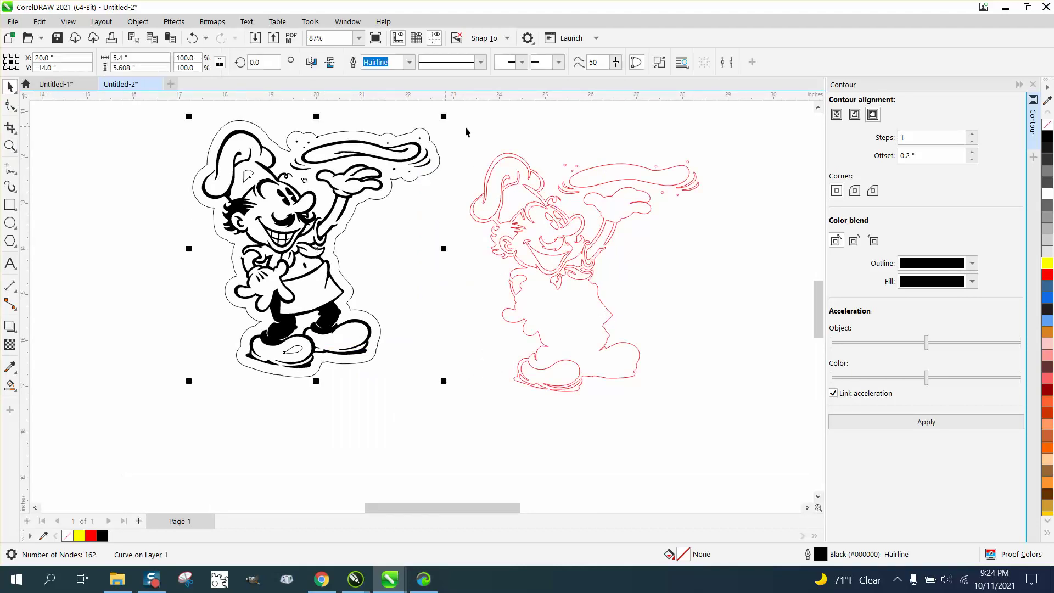
click(505, 159)
drag(933, 156, 867, 162)
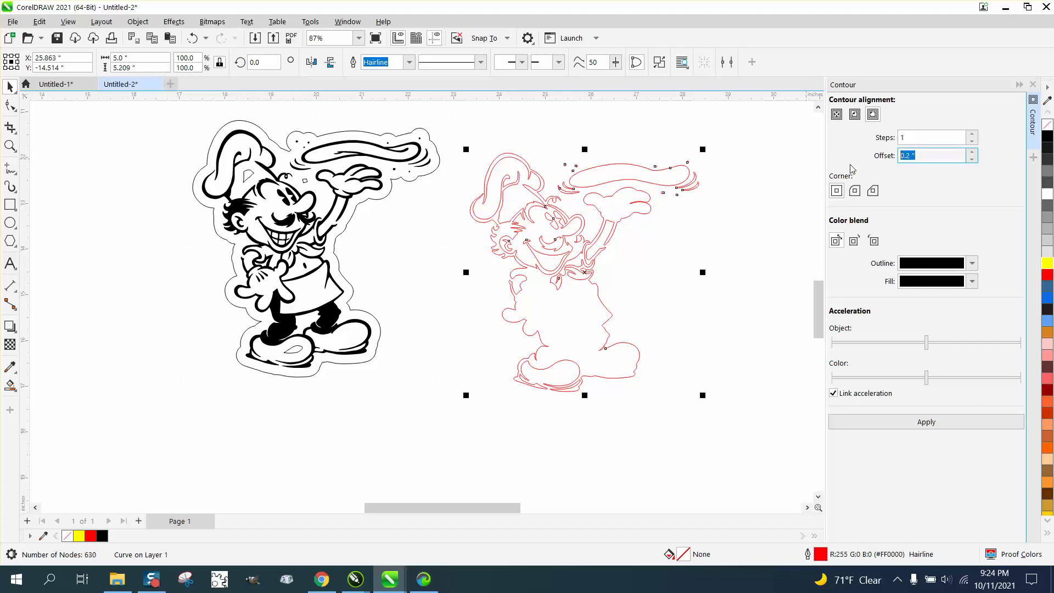
text(.4)
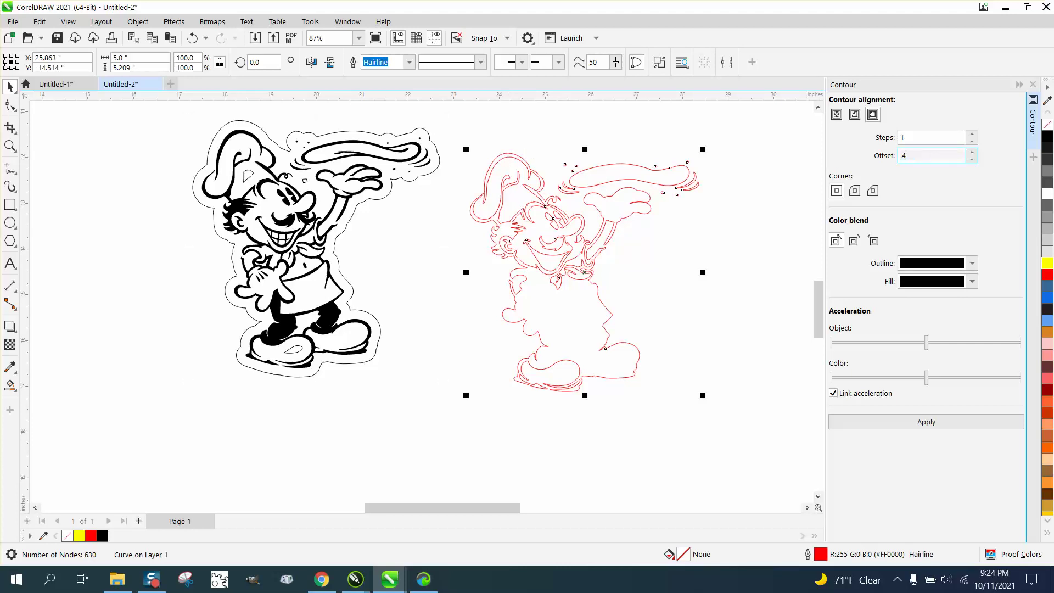
click(922, 423)
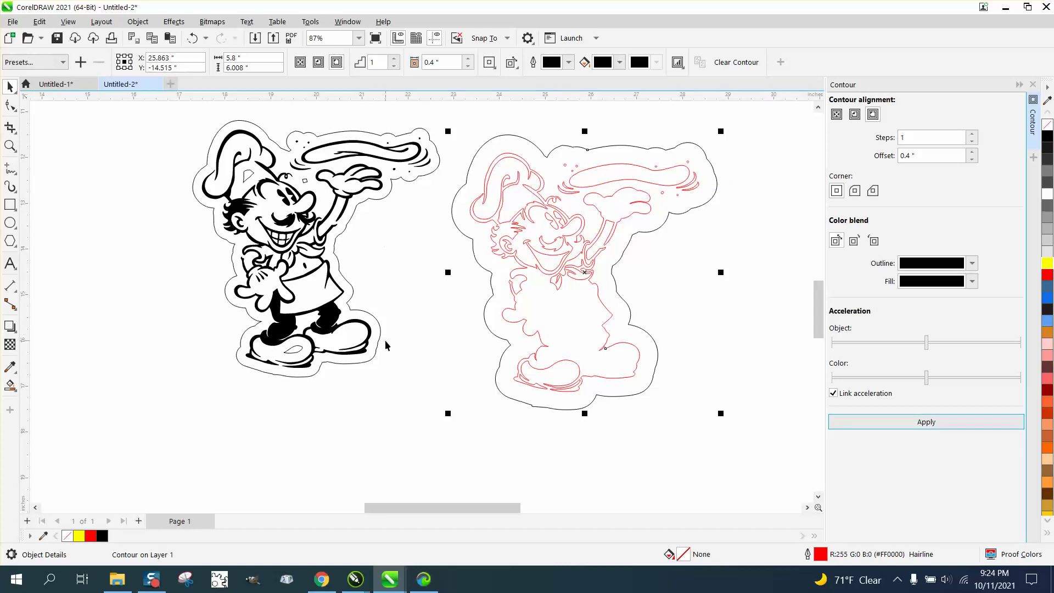
click(427, 300)
scroll(427, 300, down, 4)
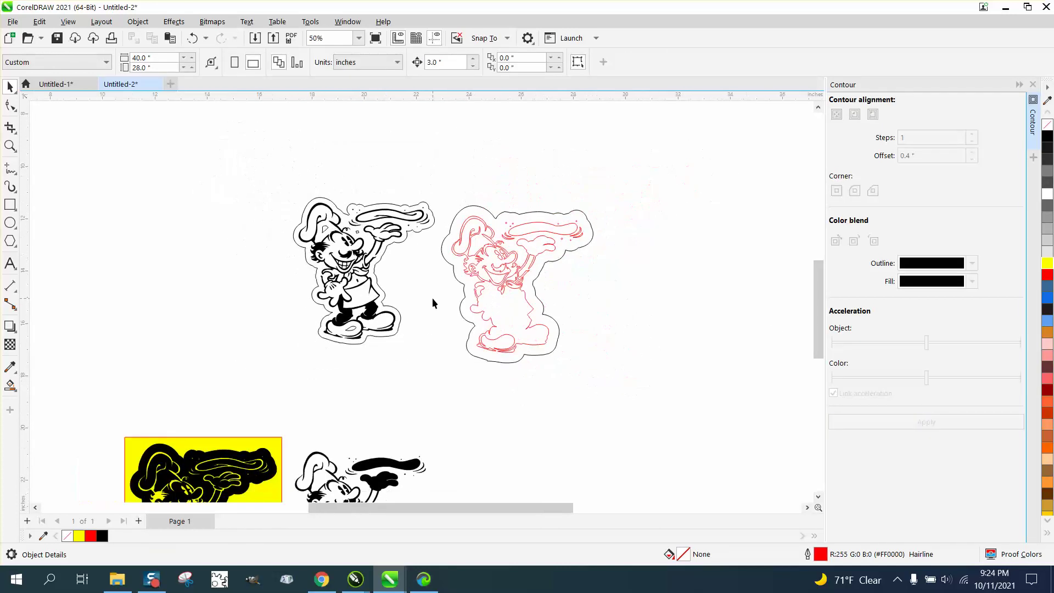
scroll(115, 307, down, 1)
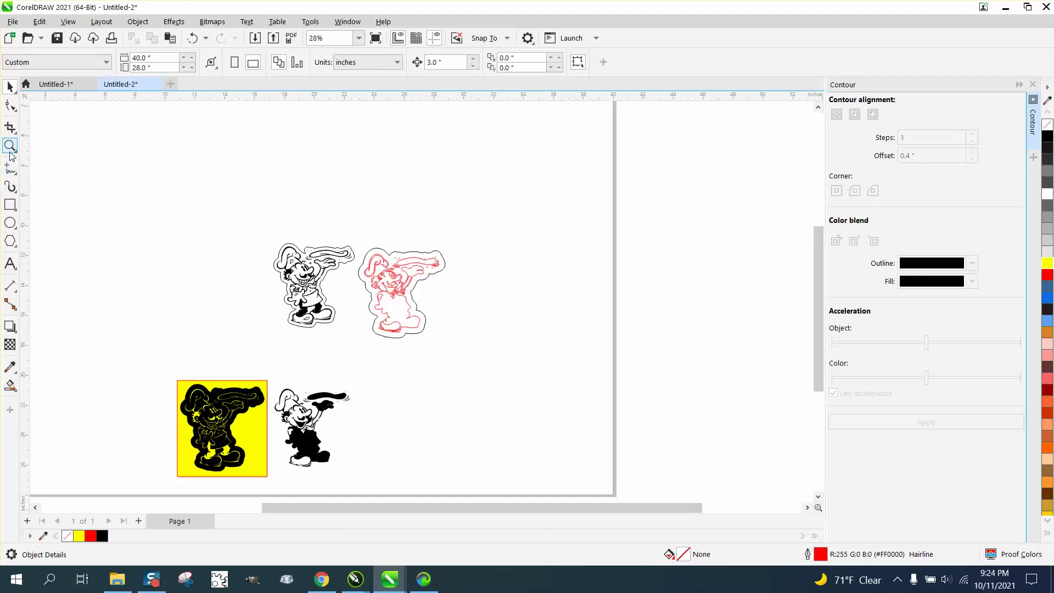
- Move the contoured chef and outer contour aside, then draw an oval centered over the line-art chef
drag(400, 251, 480, 176)
drag(352, 254, 445, 158)
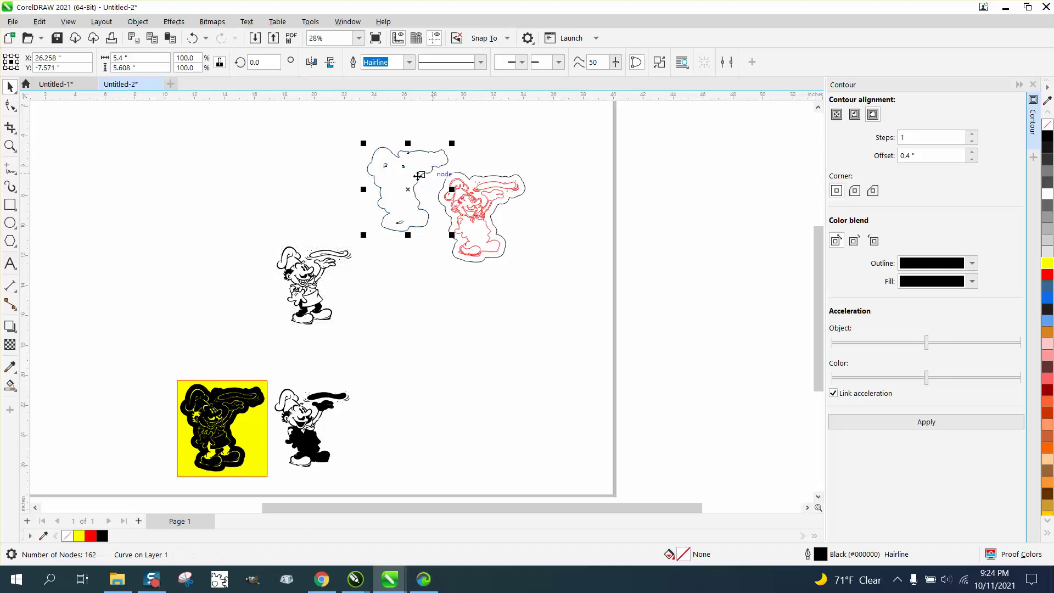
click(10, 221)
drag(268, 203, 191, 325)
drag(230, 264, 313, 281)
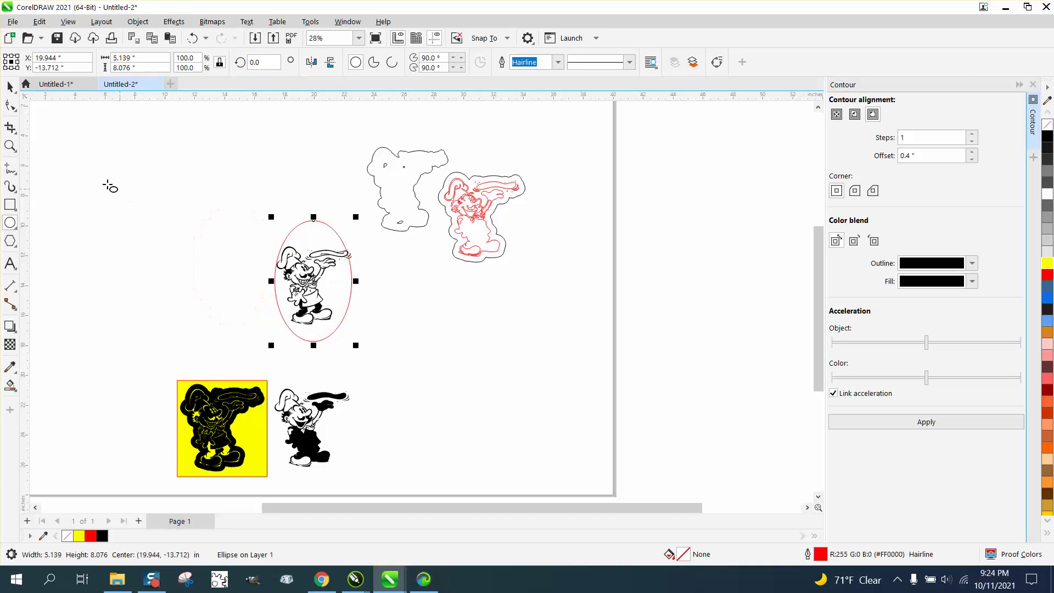
- Stretch the oval wider to about 6.08 by 8.08 inches around the line-art chef
click(10, 145)
drag(251, 219, 454, 371)
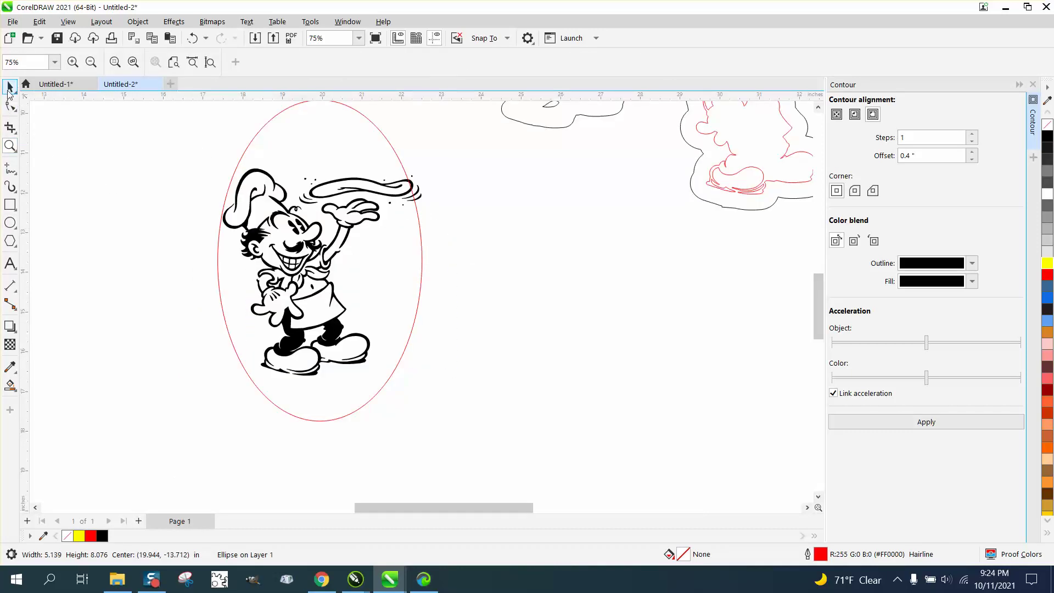
click(10, 86)
drag(427, 262, 462, 261)
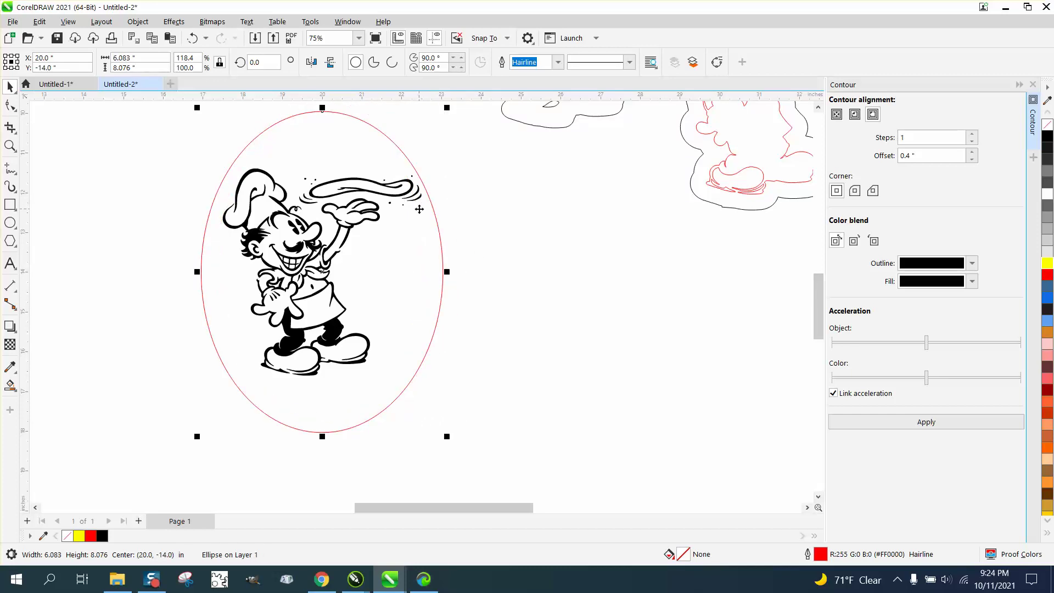
scroll(420, 212, down, 4)
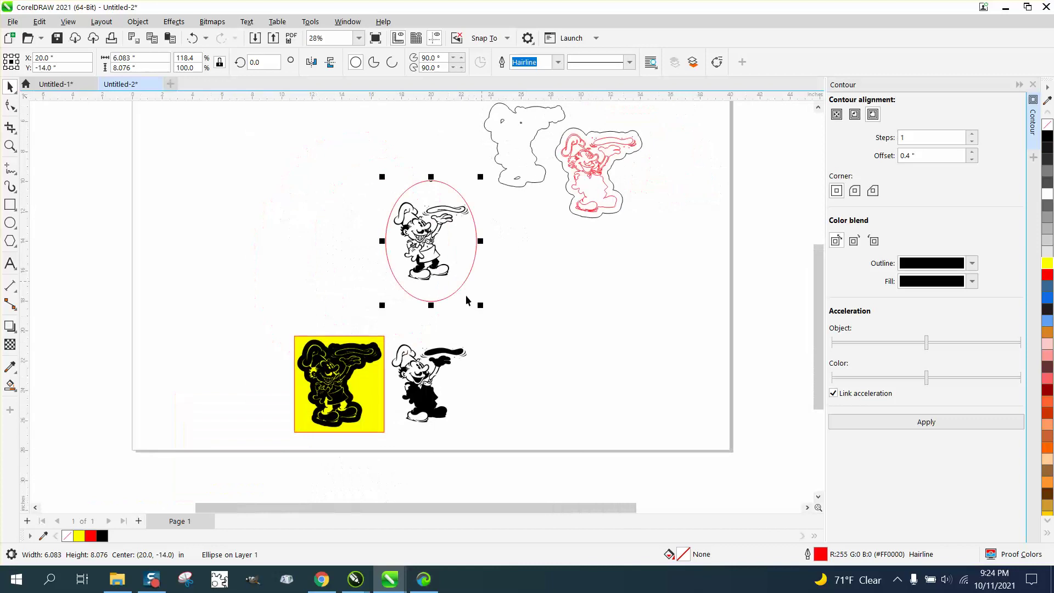
click(10, 145)
drag(299, 332, 444, 423)
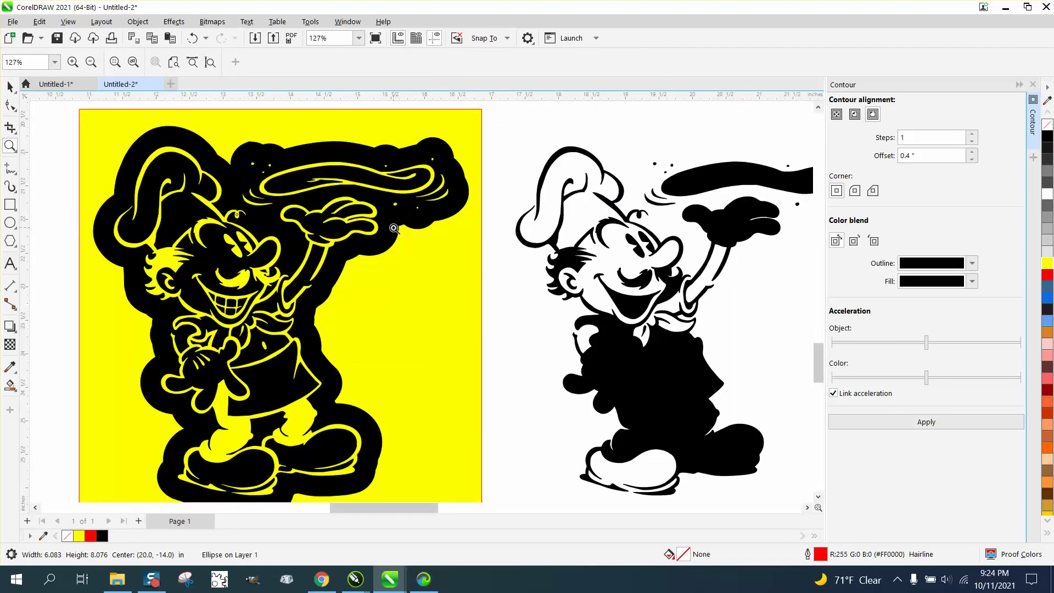